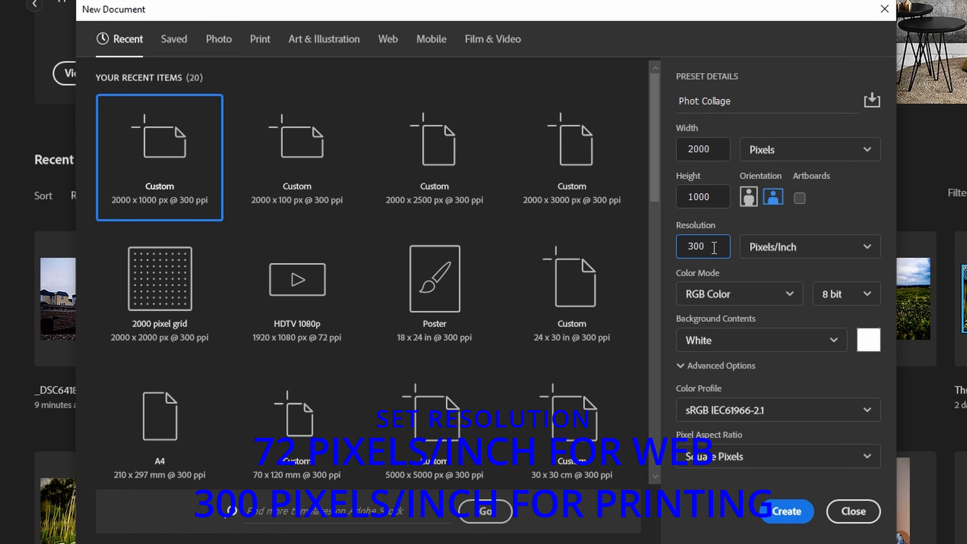
Set the new document's resolution to 72 pixels/inch and create the document.
text(72)
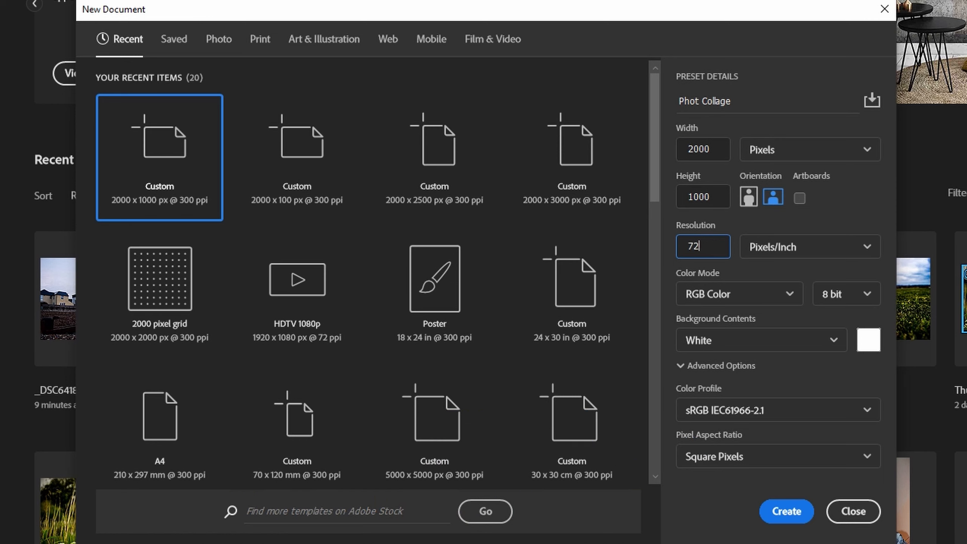
click(784, 514)
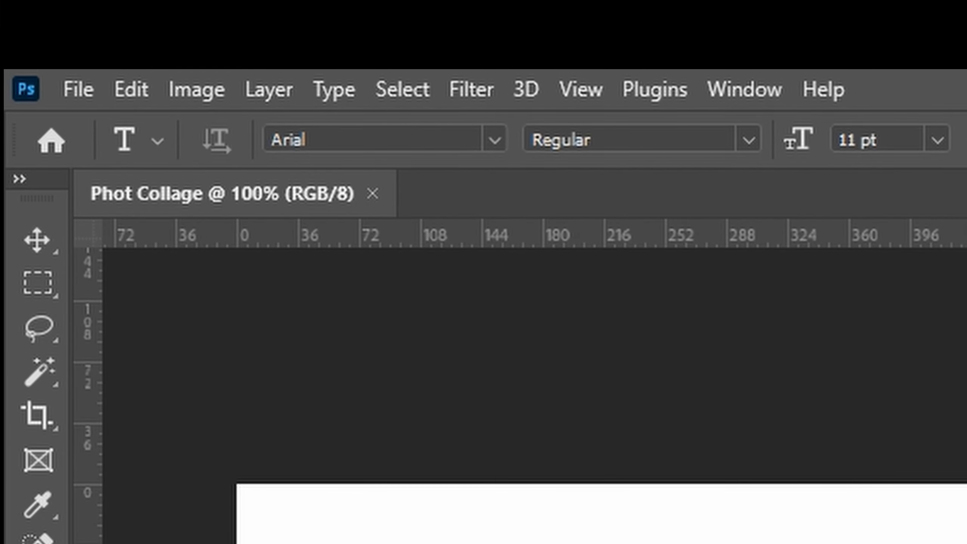
Add a new guide layout to the canvas with 6 columns and an empty gutter value.
click(593, 89)
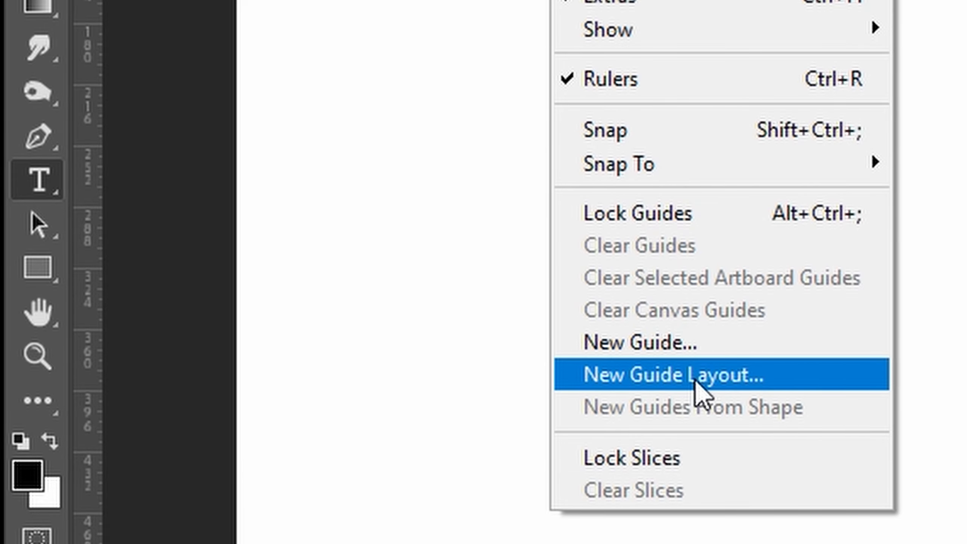
click(694, 381)
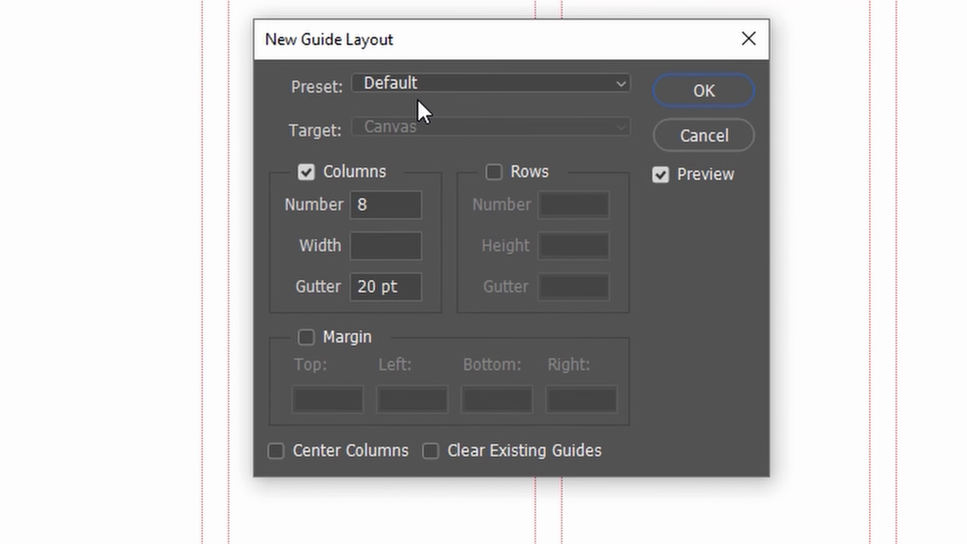
click(379, 206)
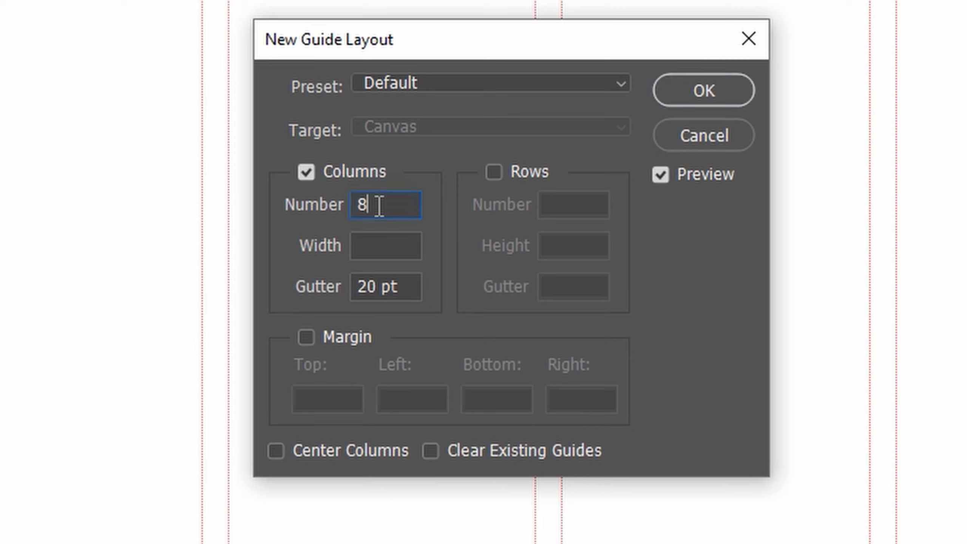
text(6)
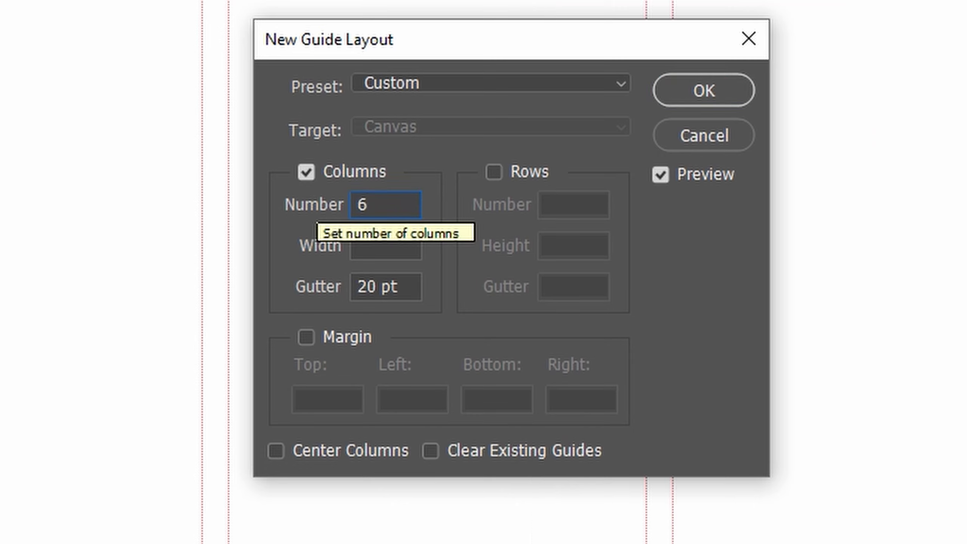
click(396, 287)
drag(399, 287, 283, 291)
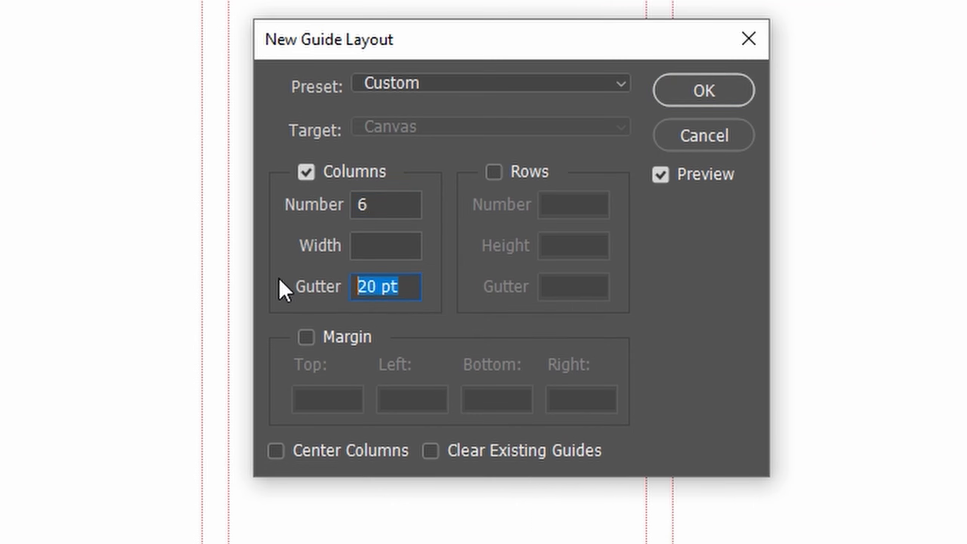
key(BackSpace)
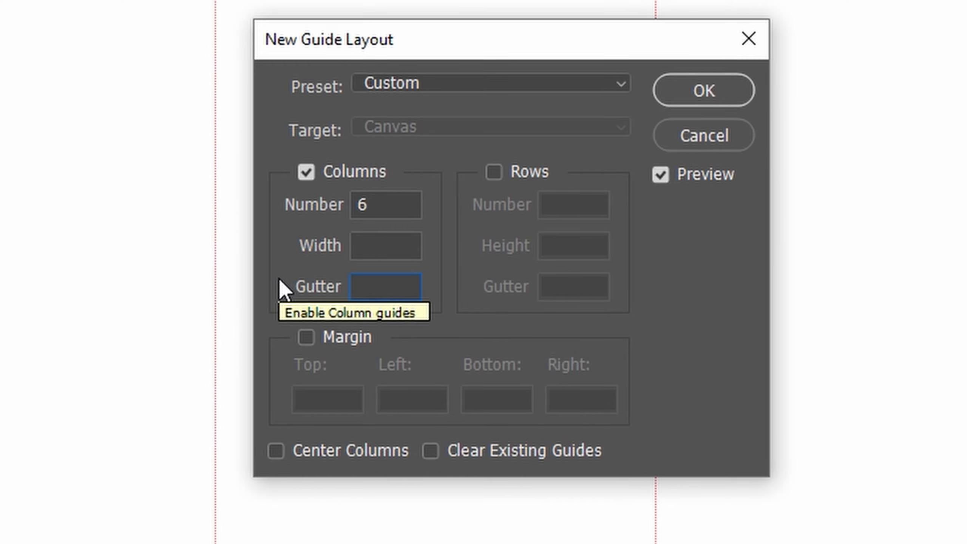
click(703, 93)
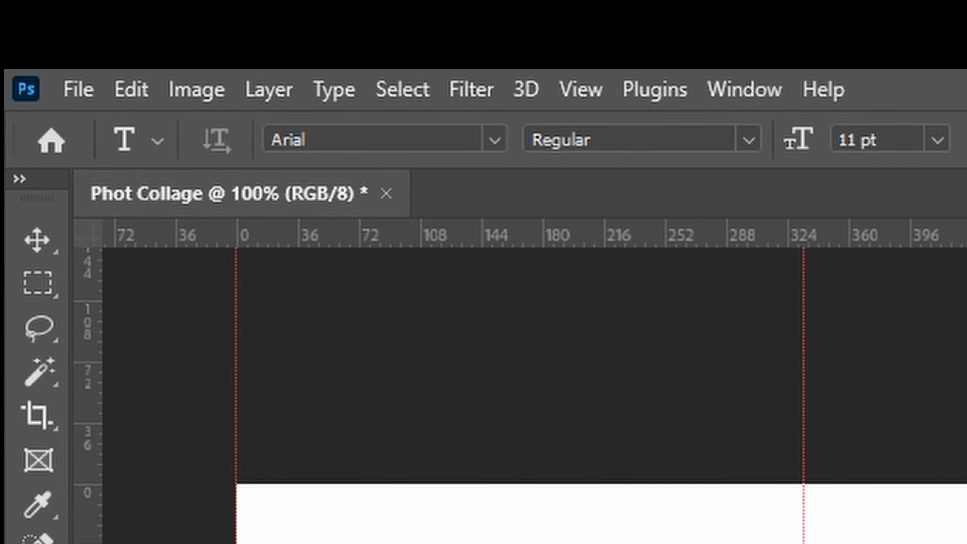
Open all six images, Archways through Sandy Beach, from the Pictures for Tutorials folder.
click(90, 99)
click(92, 158)
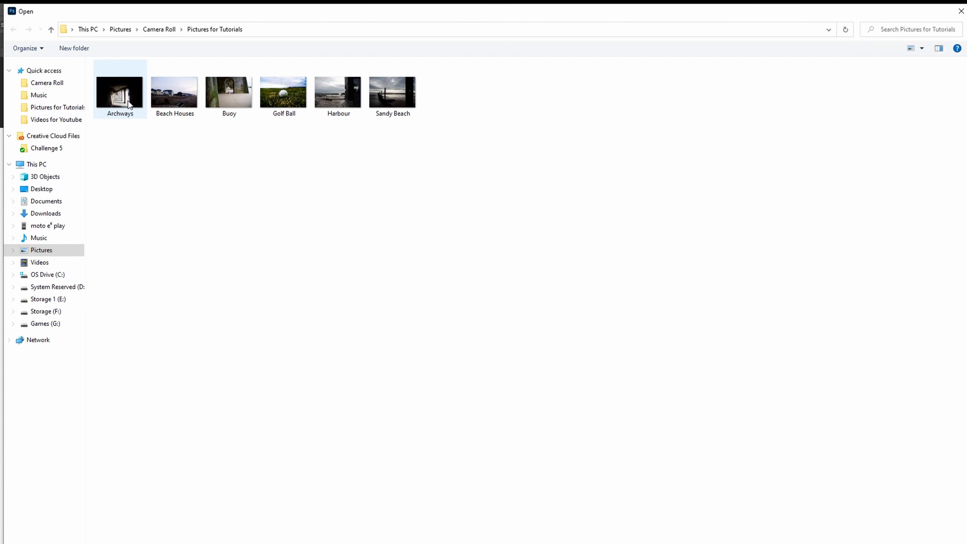
click(129, 105)
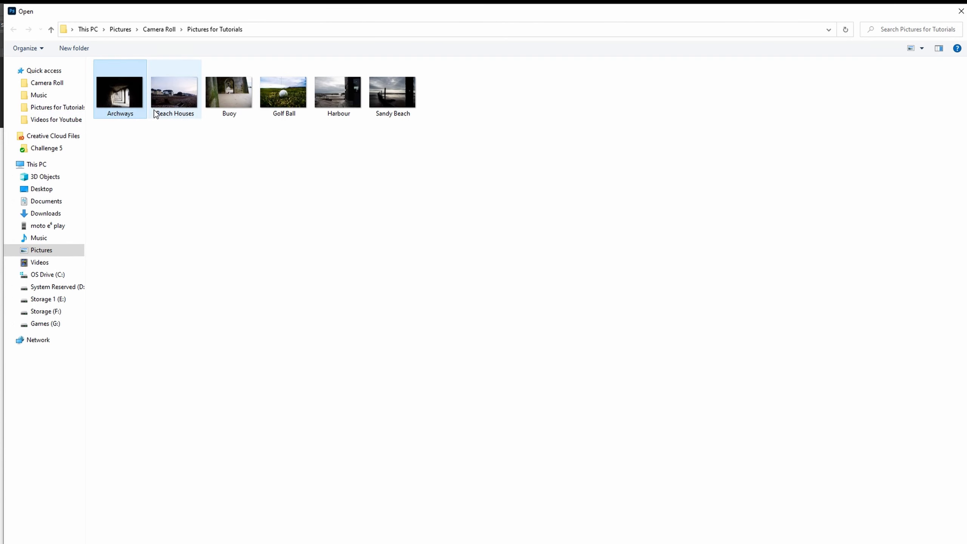
shift+click(377, 109)
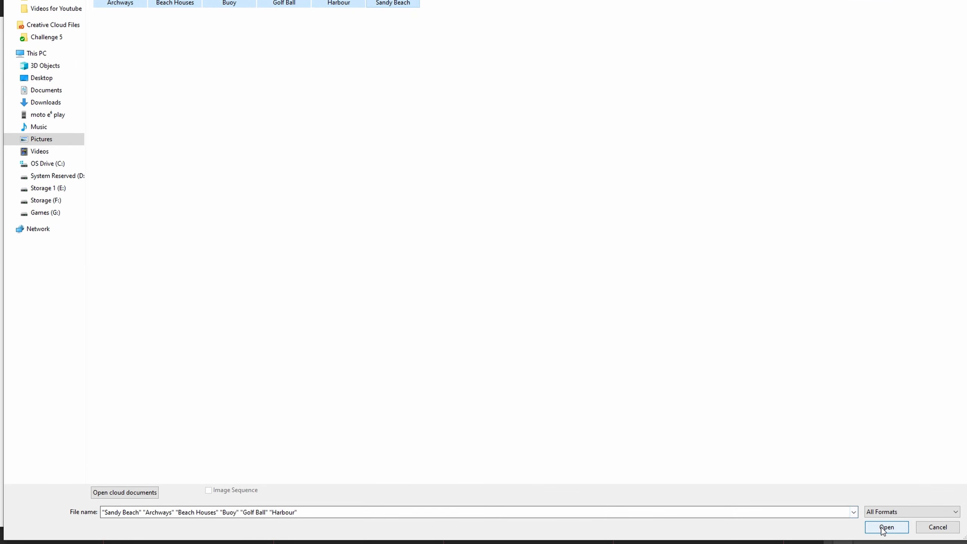
click(886, 537)
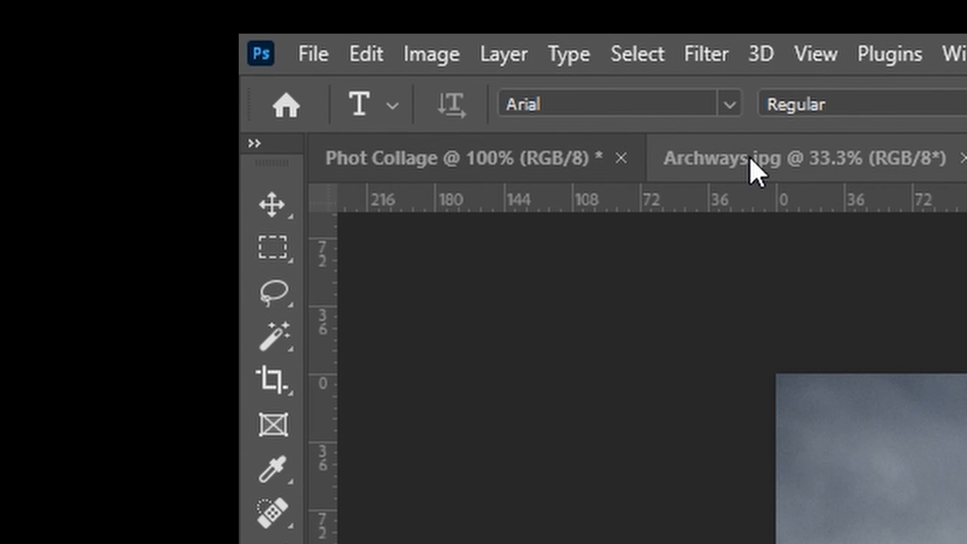
In the Phot Collage document, select the full height of the first guide column with the Rectangular Marquee Tool.
click(754, 168)
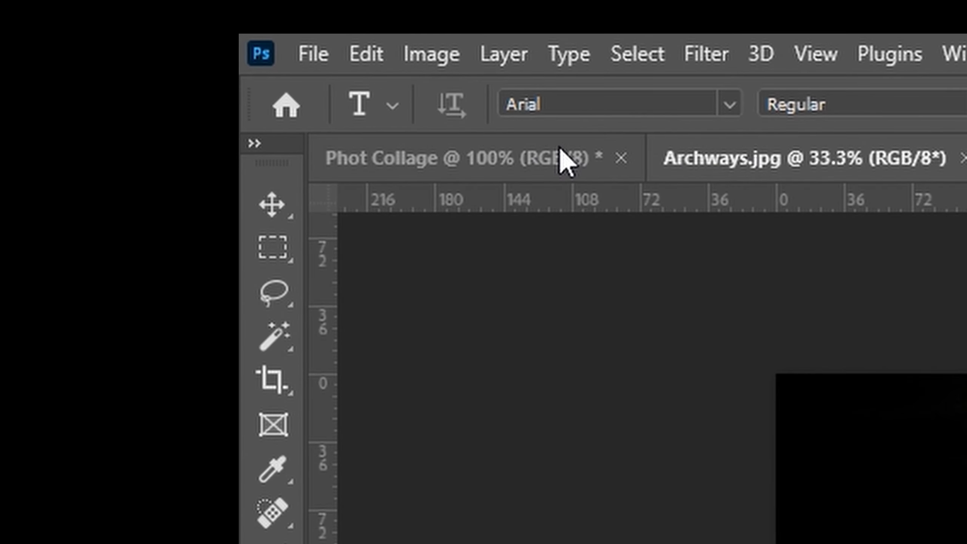
click(552, 162)
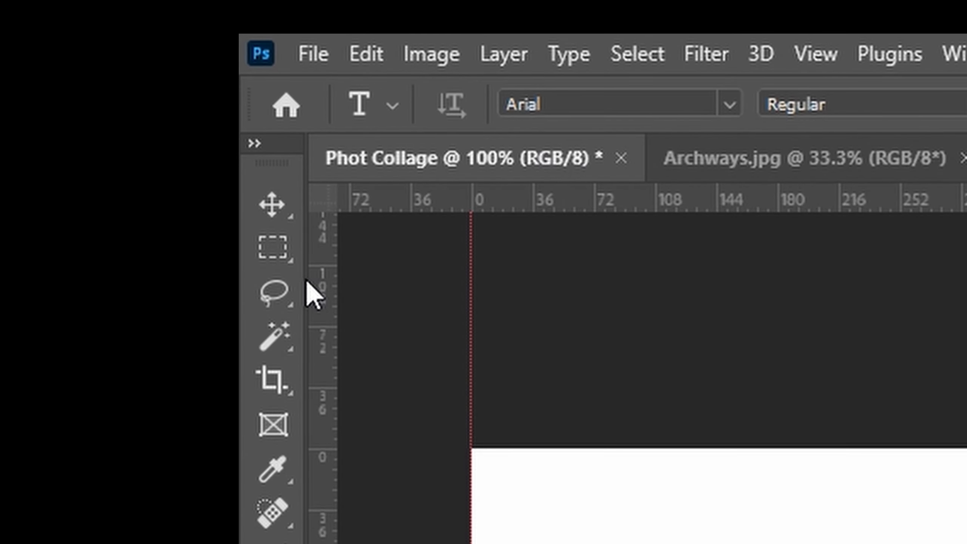
click(260, 254)
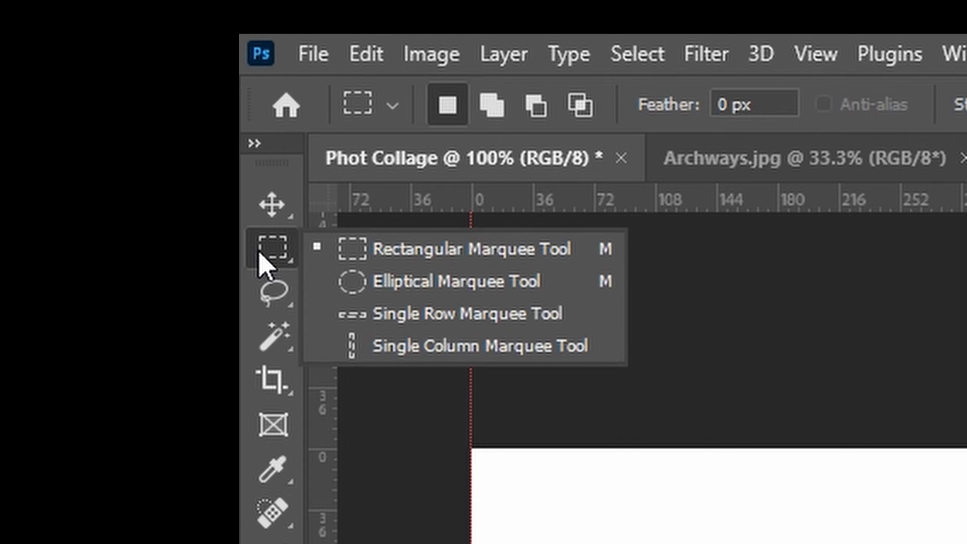
click(404, 249)
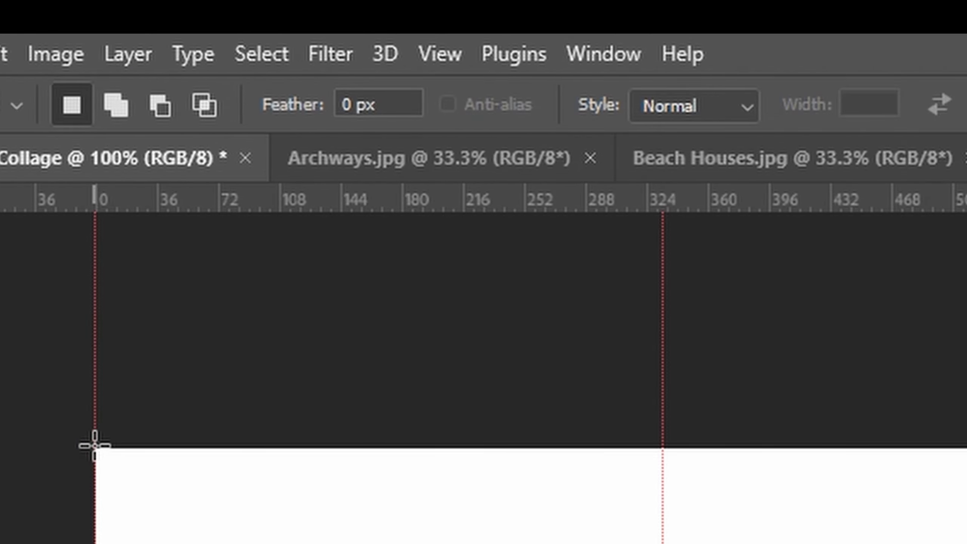
drag(95, 449, 665, 414)
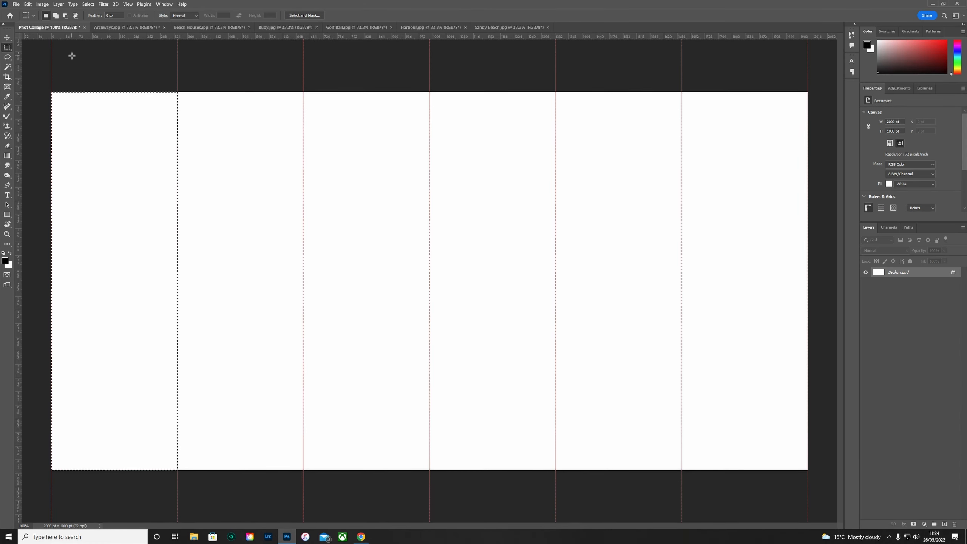
Select the entire Archways.jpg image and copy it.
click(132, 28)
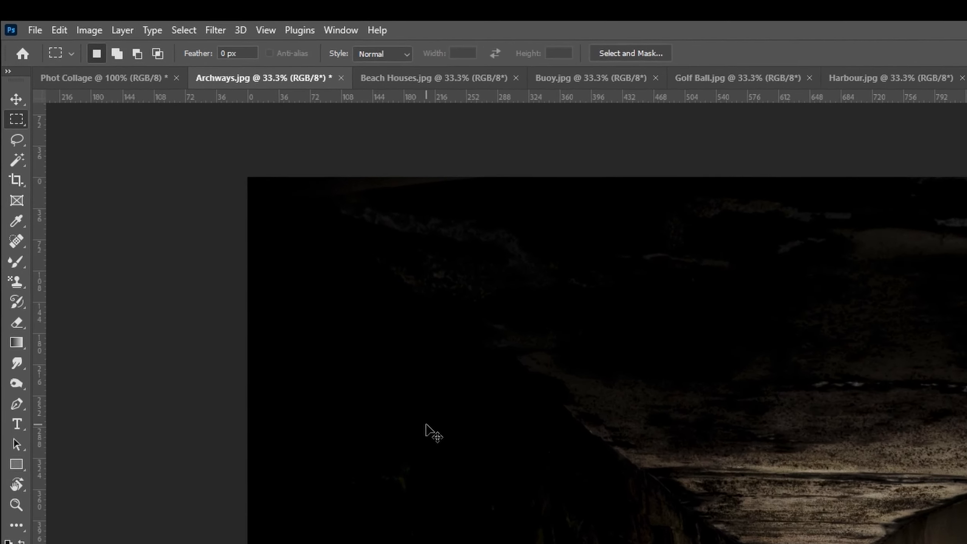
key(ctrl+a)
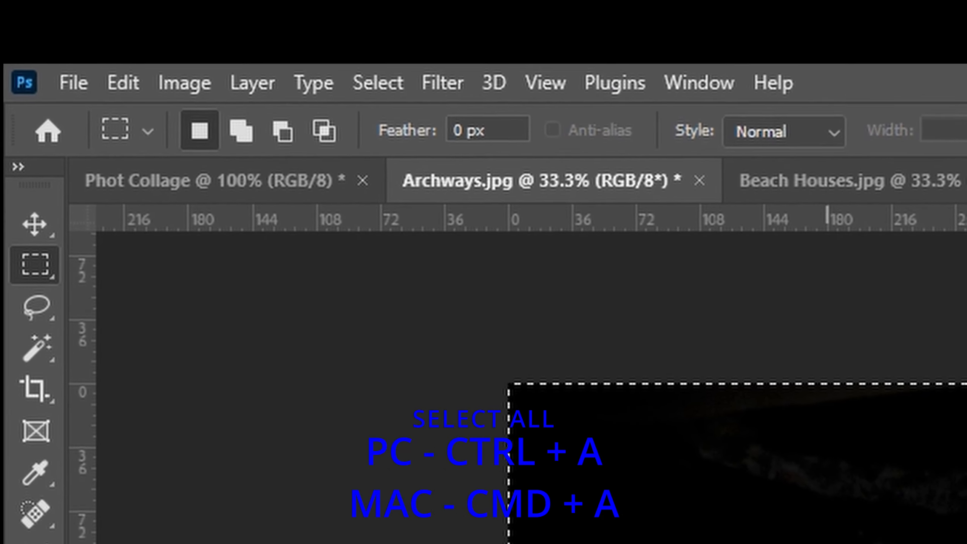
click(132, 92)
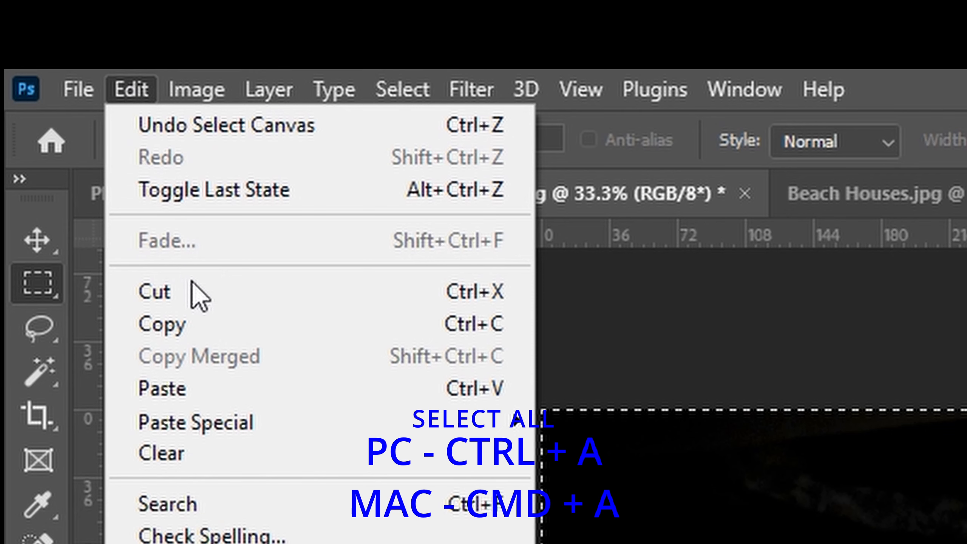
click(204, 322)
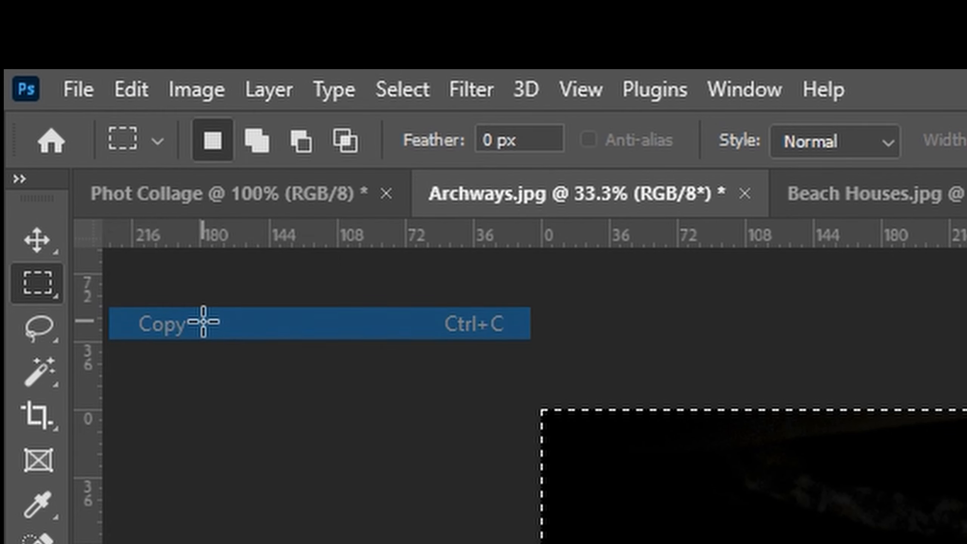
Paste the copied Archways image into the first-column selection of the Phot Collage document using Paste Into.
click(236, 206)
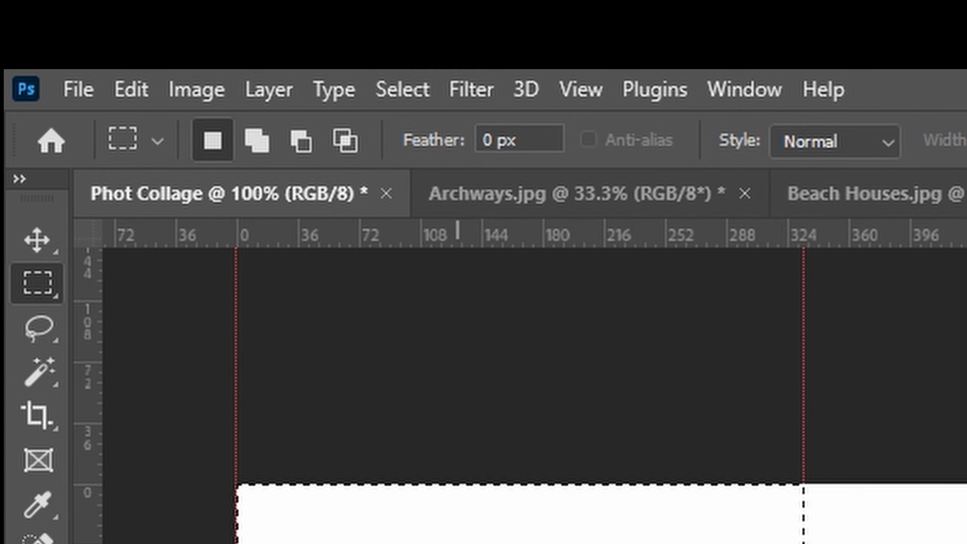
click(130, 97)
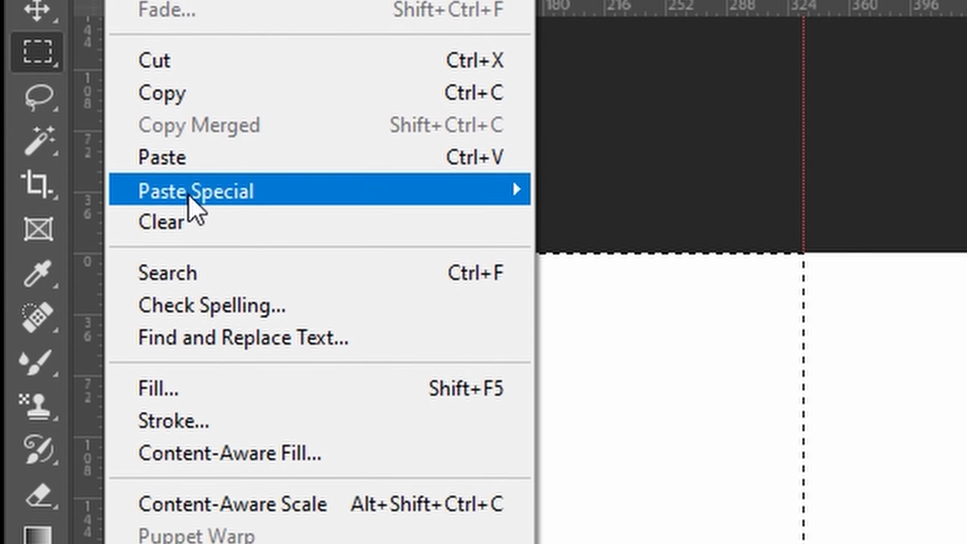
mouse_move(330, 441)
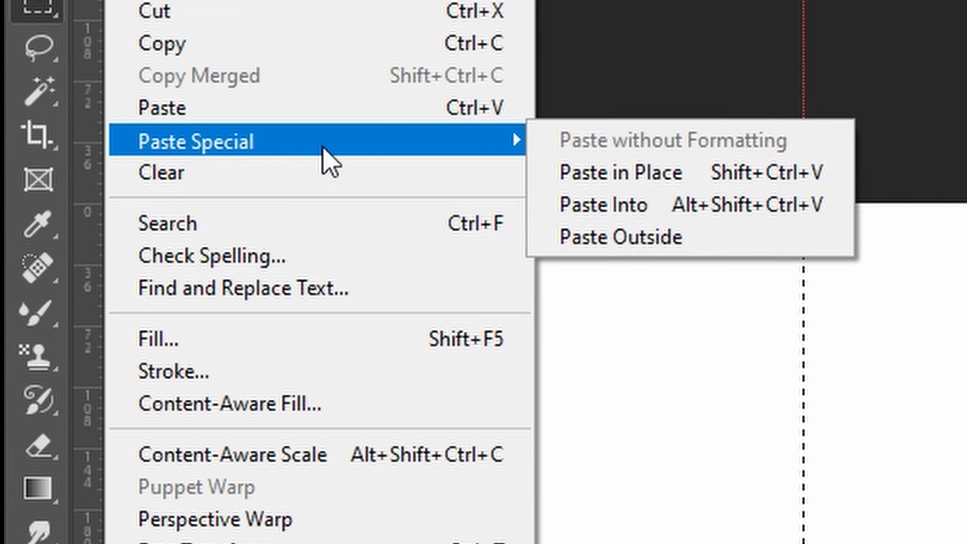
click(672, 207)
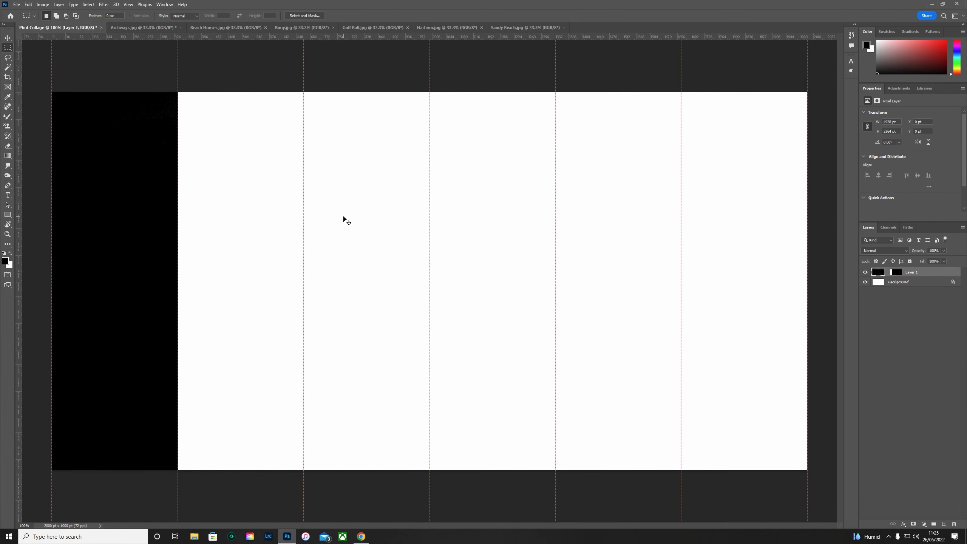
Free Transform the Archways layer to about 31% scale and position it so the arches fill the first column.
key(ctrl+minus)
key(ctrl+minus)
key(ctrl+minus)
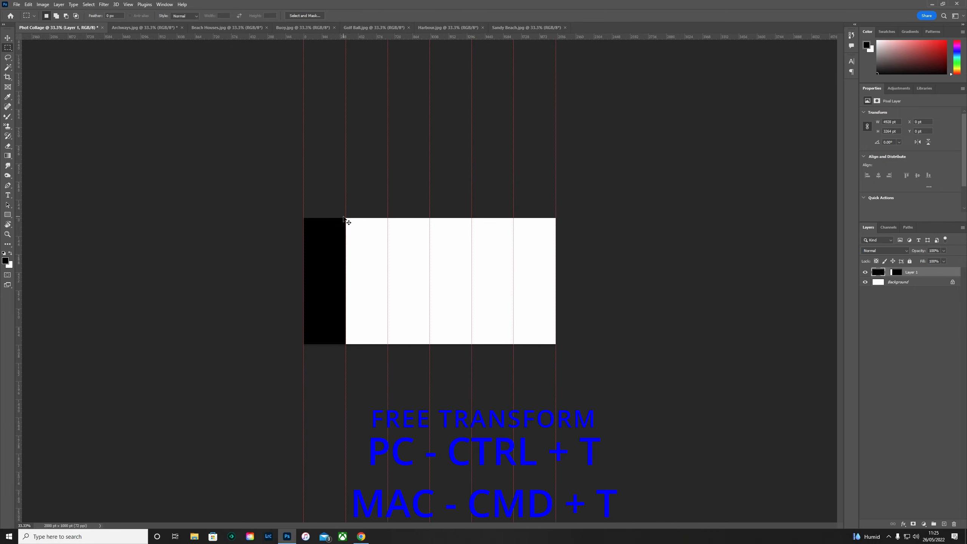
key(ctrl+t)
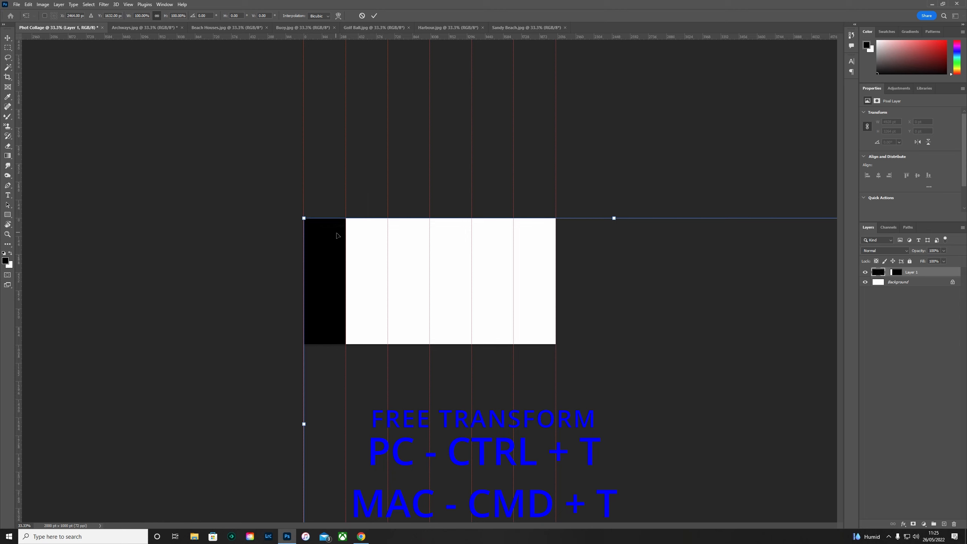
key(ctrl+minus)
key(ctrl+minus)
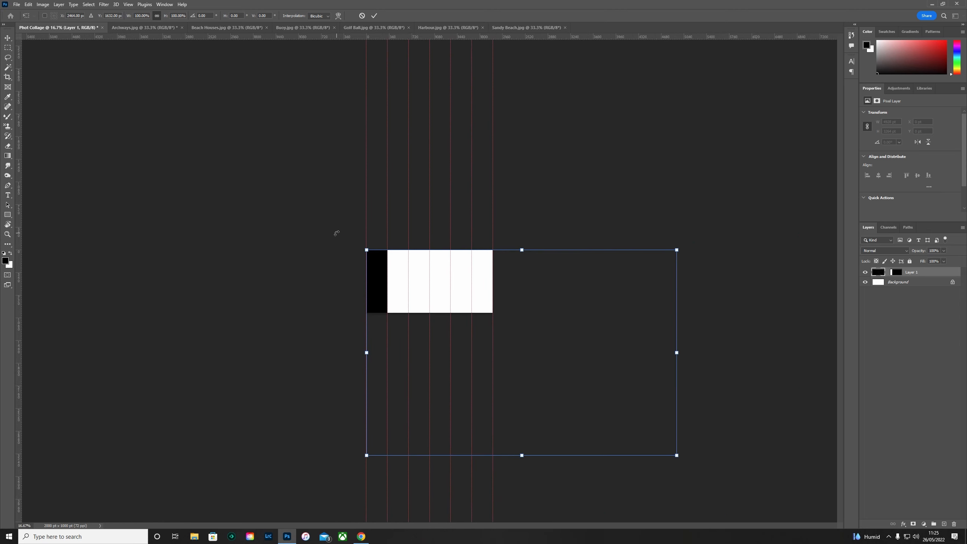
drag(522, 455, 372, 288)
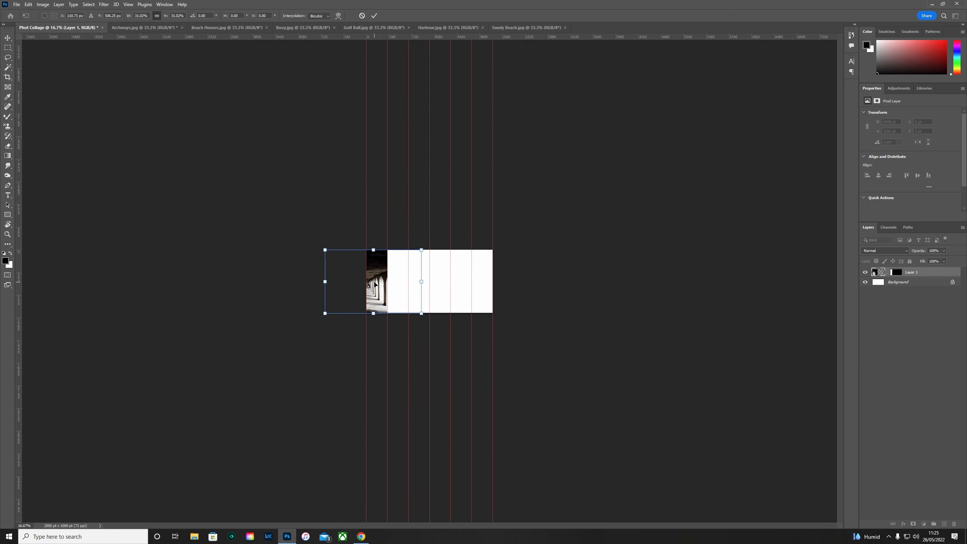
key(ctrl+plus)
key(ctrl+plus)
key(ctrl+plus)
key(ctrl+plus)
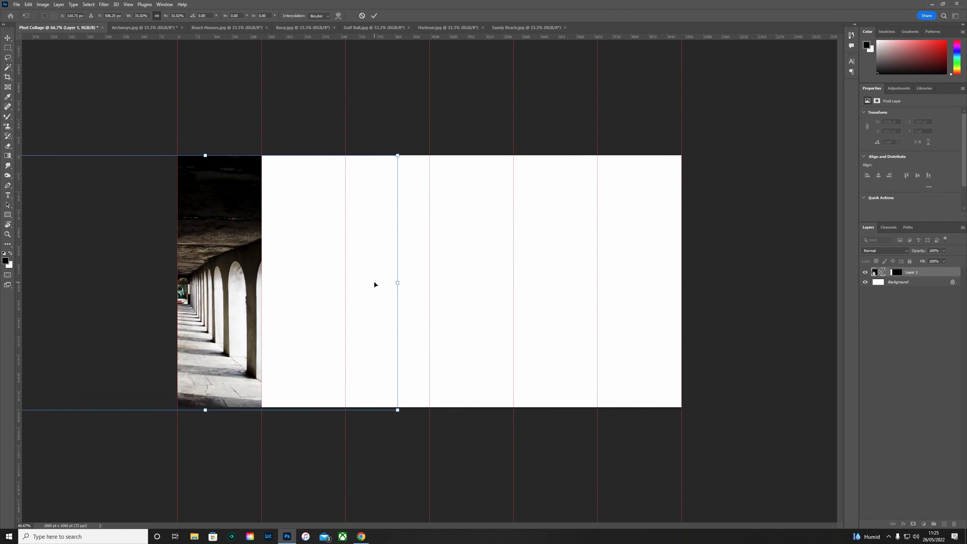
key(ctrl+plus)
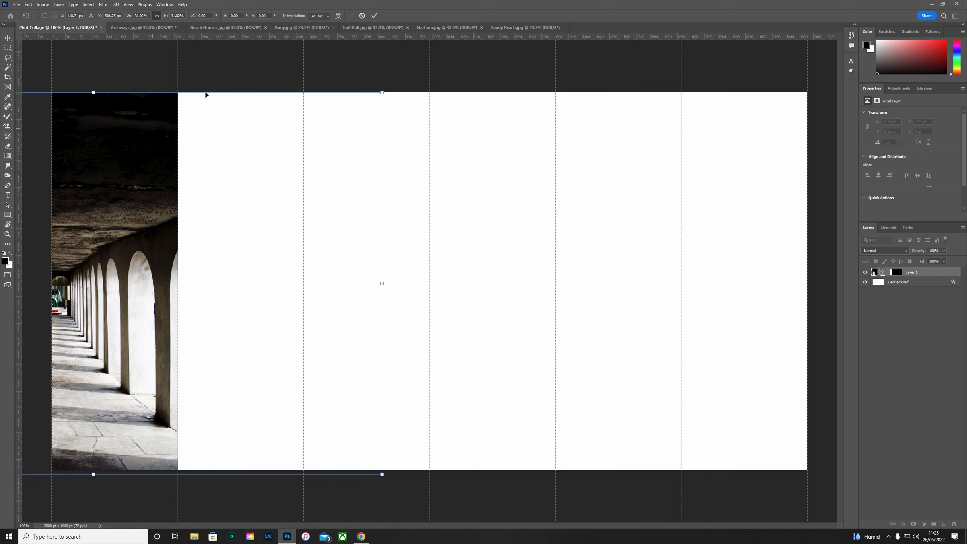
click(375, 16)
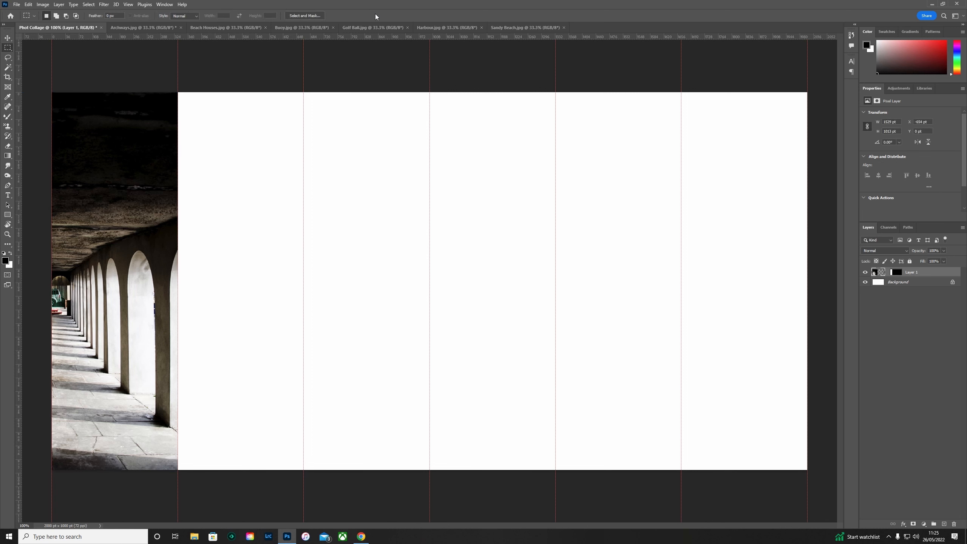
Select the entire Beach Houses.jpg image and copy it.
click(231, 28)
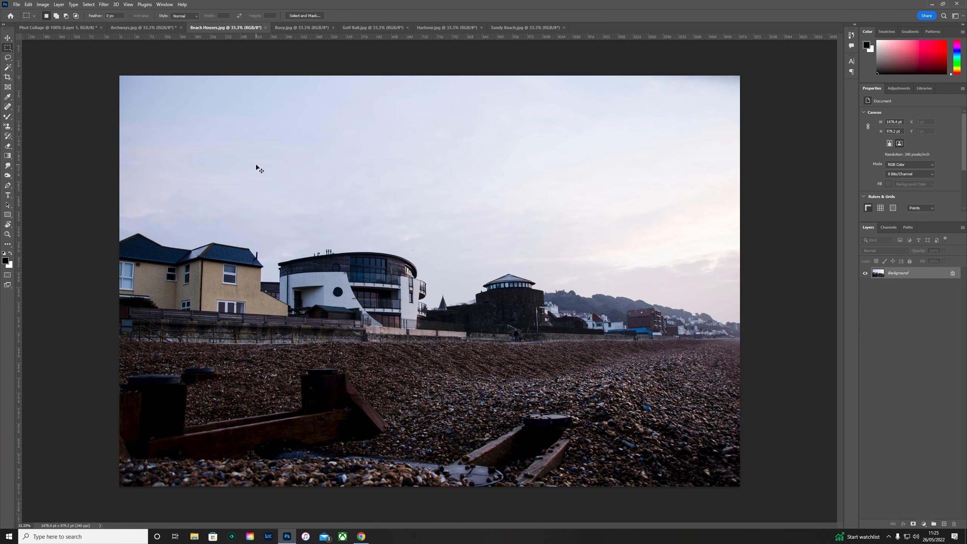
key(ctrl+a)
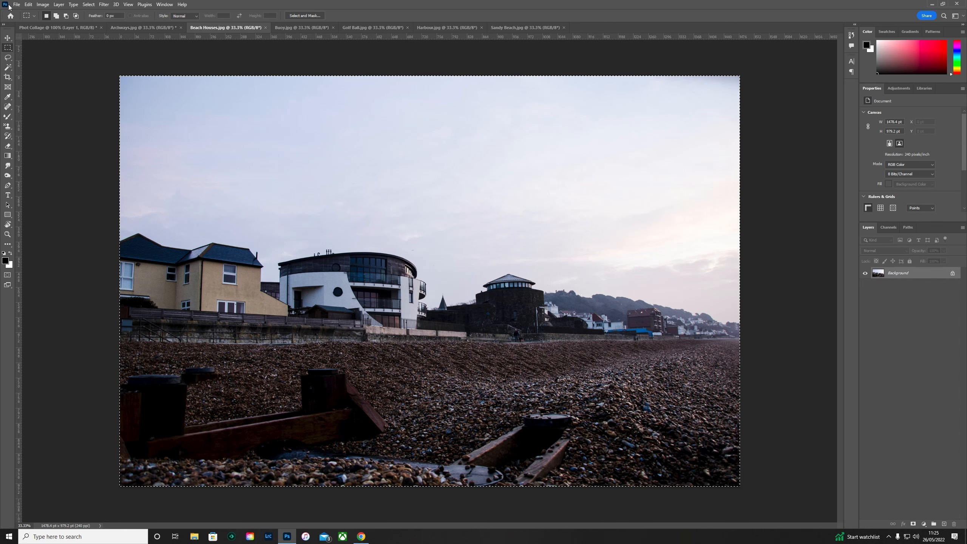
click(28, 4)
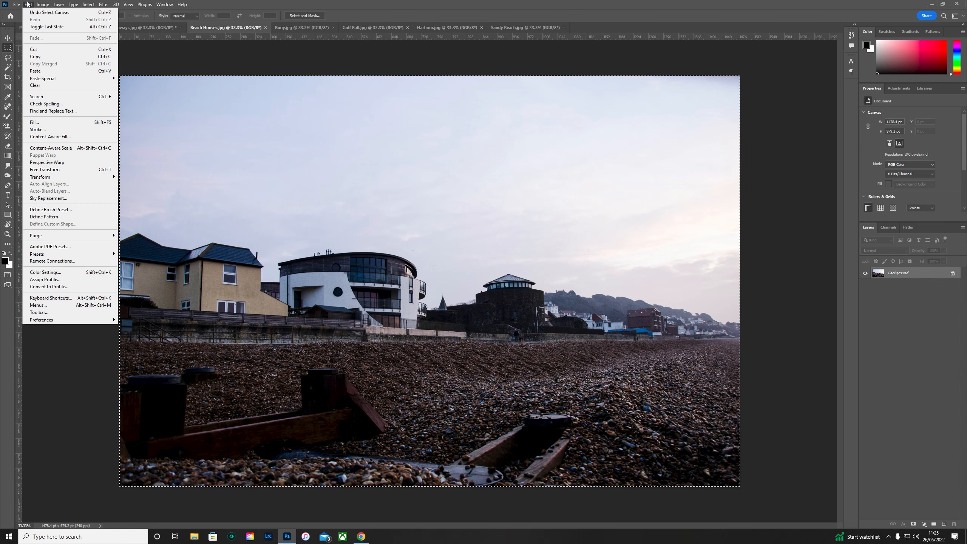
click(43, 57)
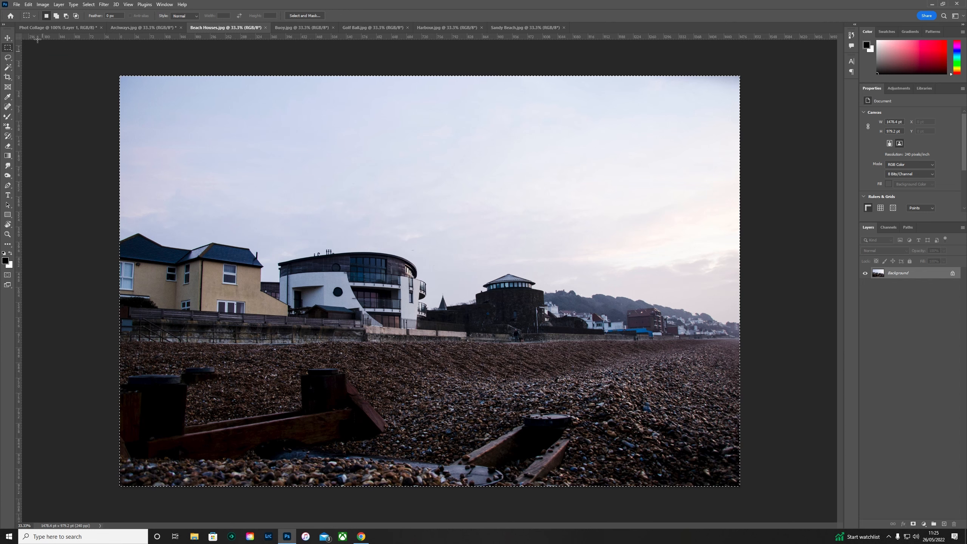
In the Phot Collage document, select the full height of the second guide column and use Paste Into to insert the copied beach photo.
click(31, 28)
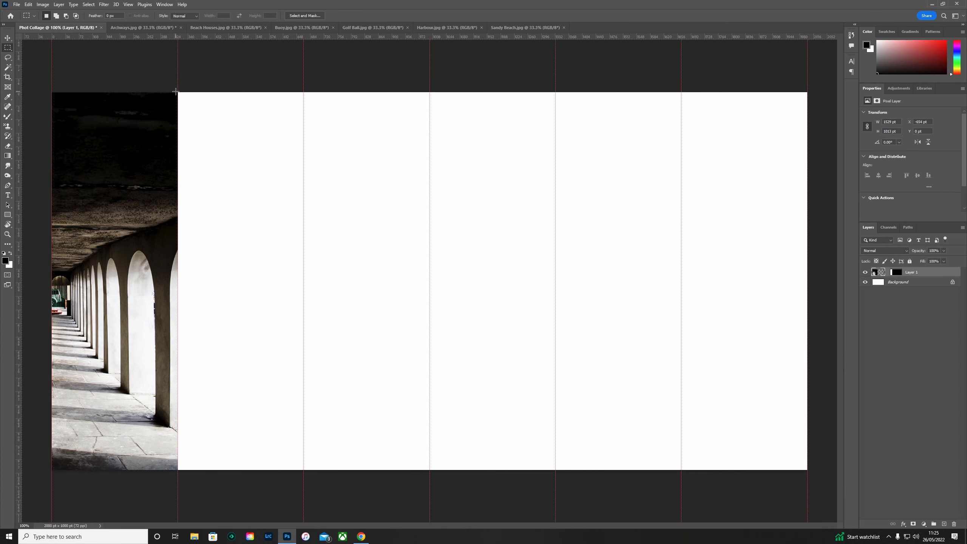
drag(177, 92, 304, 470)
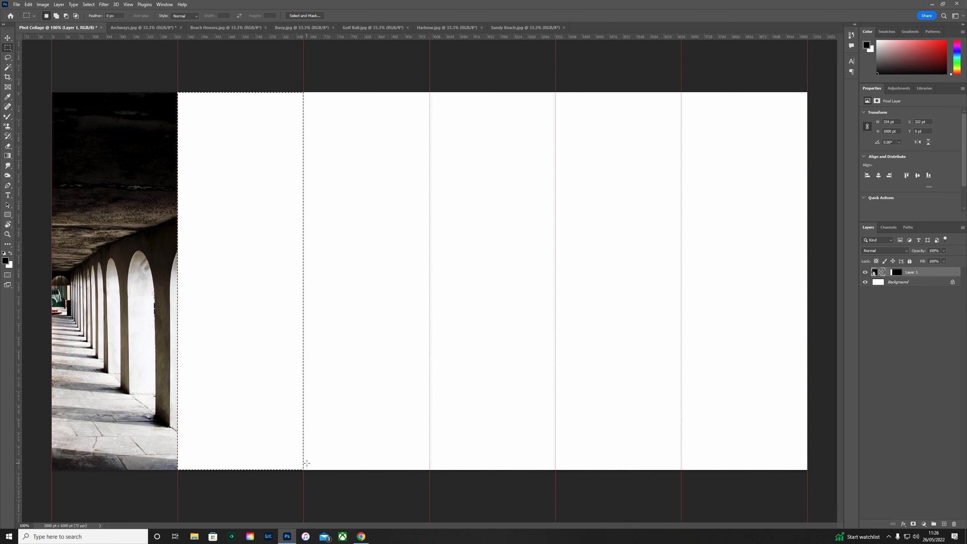
click(28, 4)
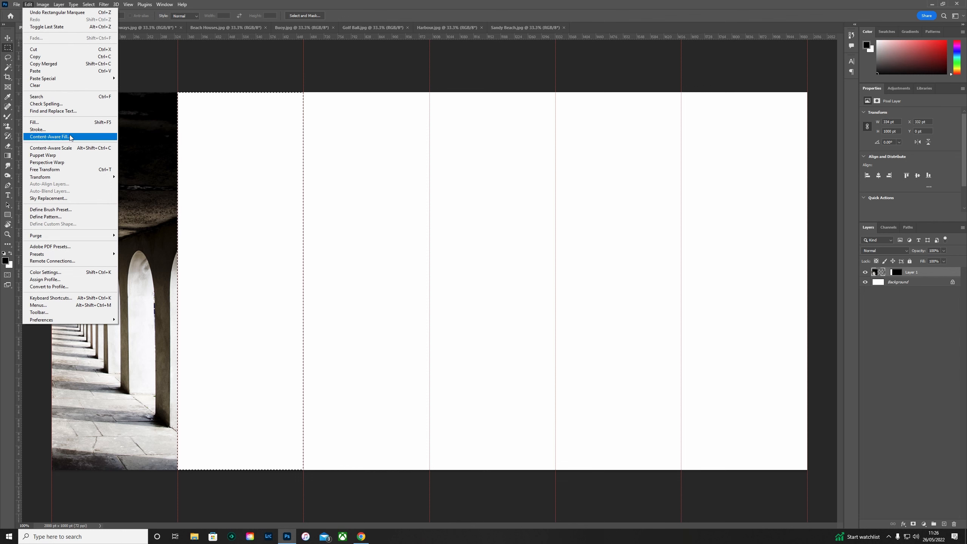
mouse_move(76, 78)
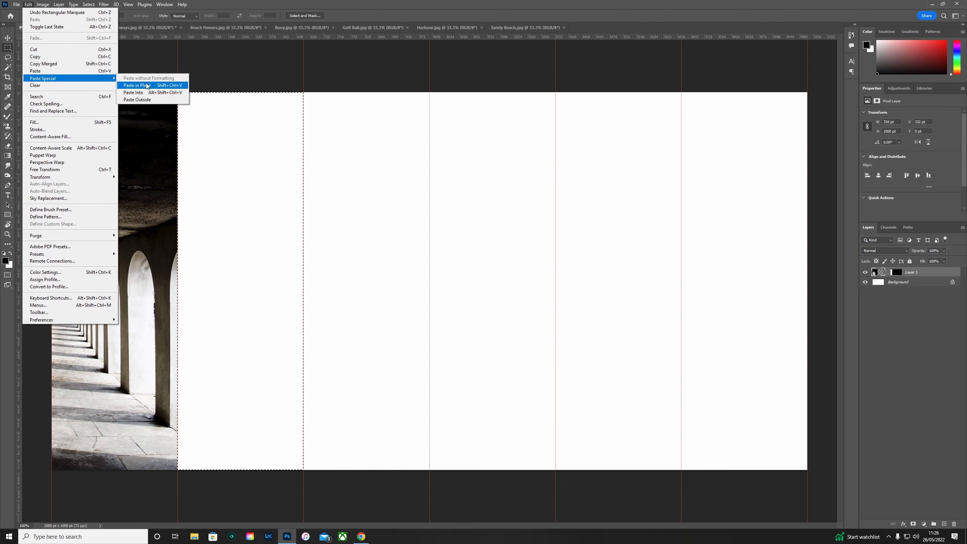
click(170, 93)
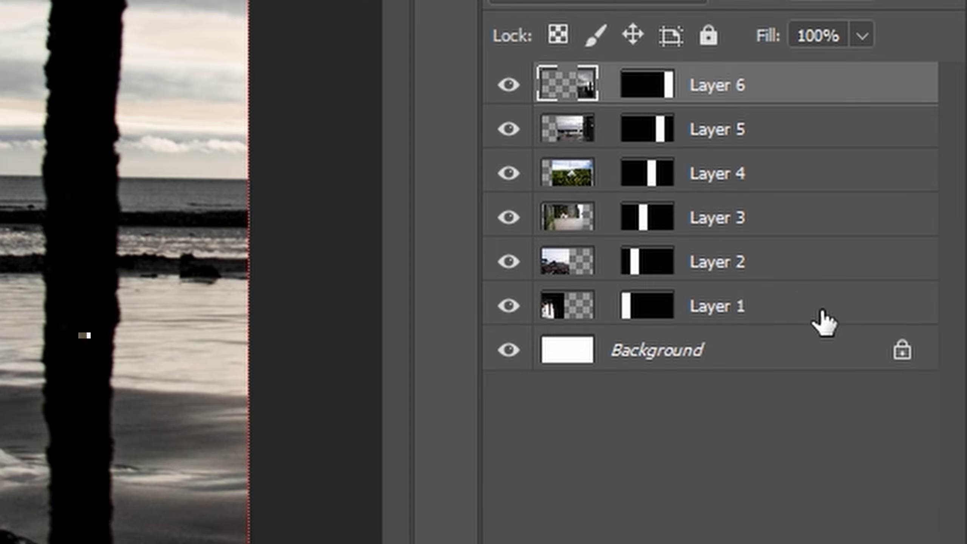
Add a Stroke layer style to Layer 1, reset its settings to default and set its position to Center.
click(933, 322)
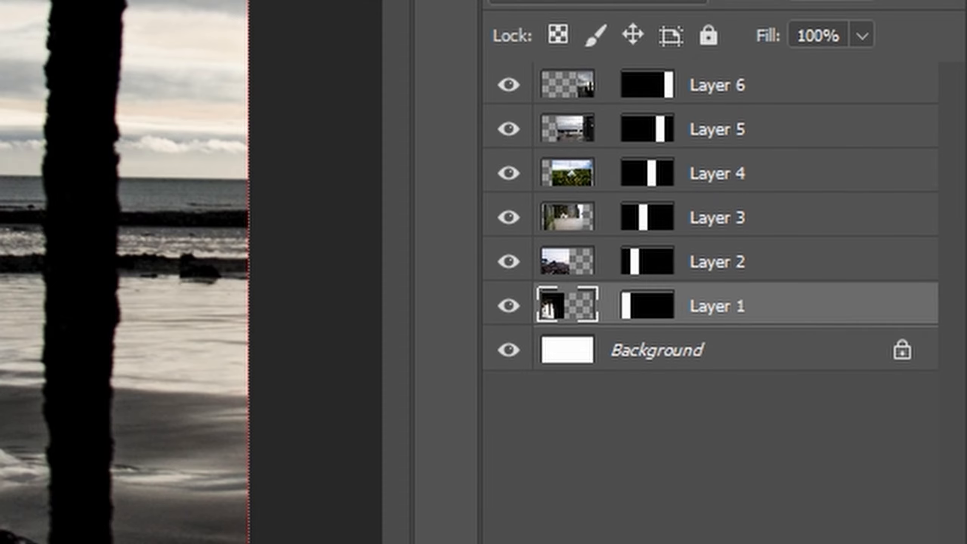
click(680, 457)
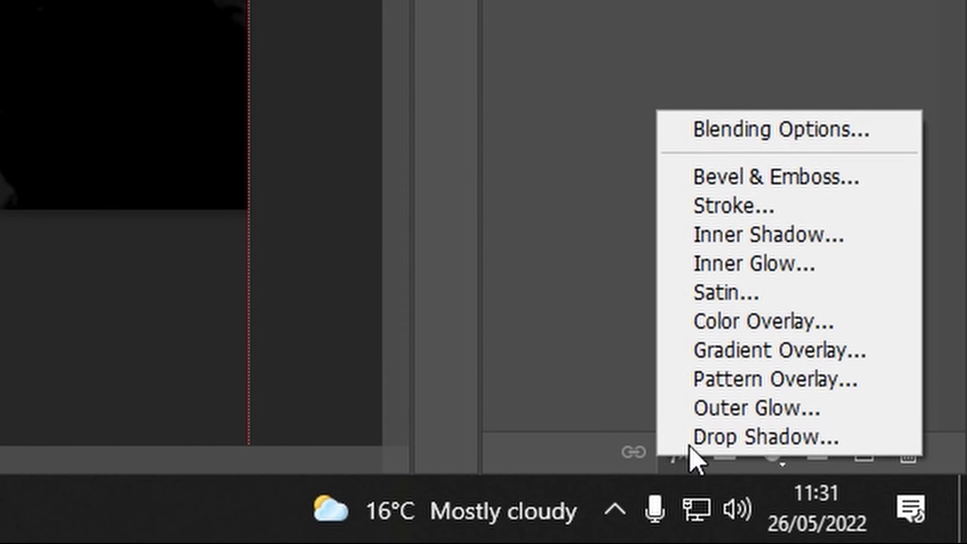
click(756, 213)
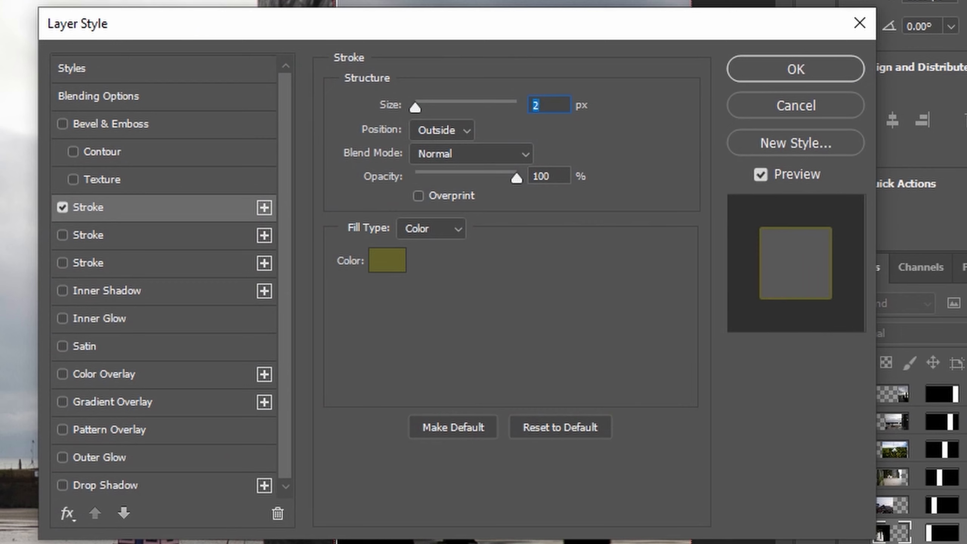
click(576, 427)
click(450, 134)
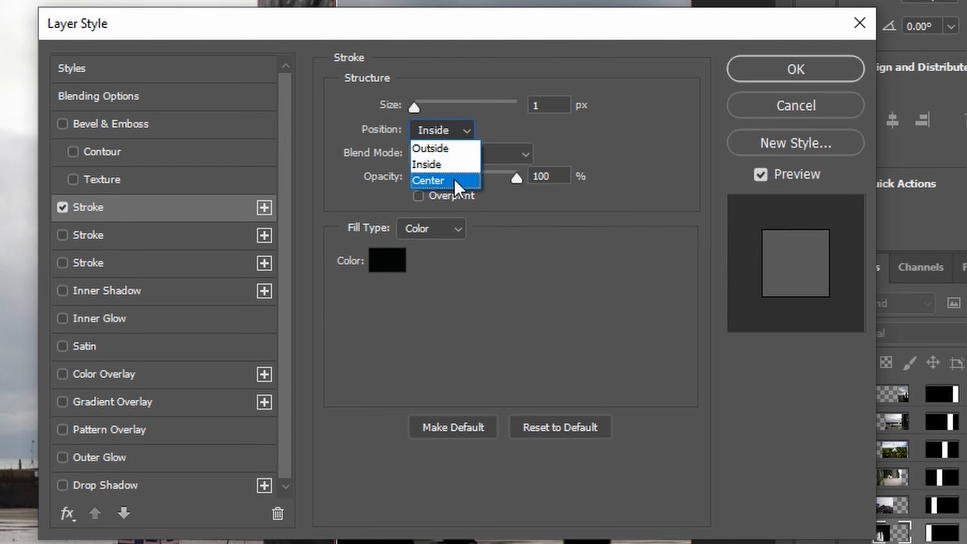
click(453, 179)
Set Layer 1's stroke size to 2 px and its color to white (ffffff), and apply the layer style.
click(543, 107)
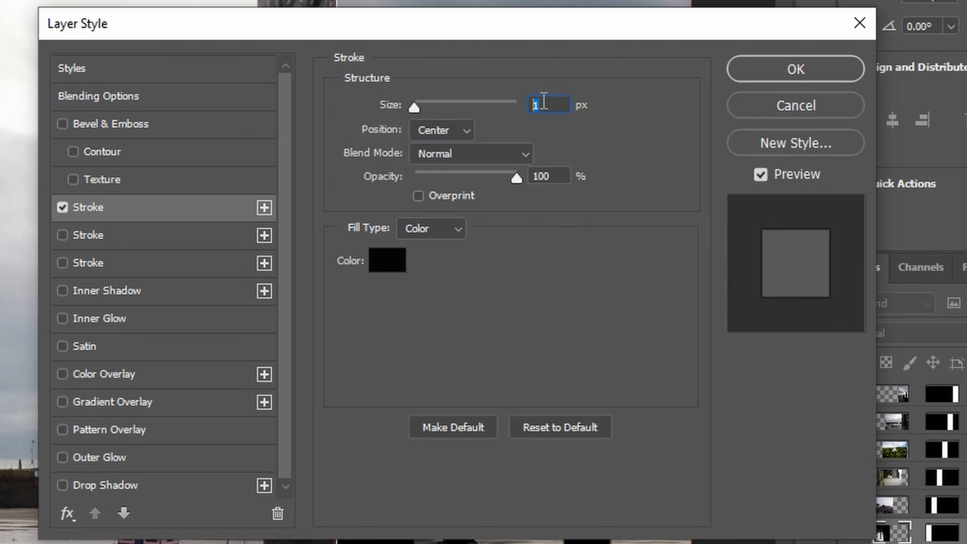
text(2)
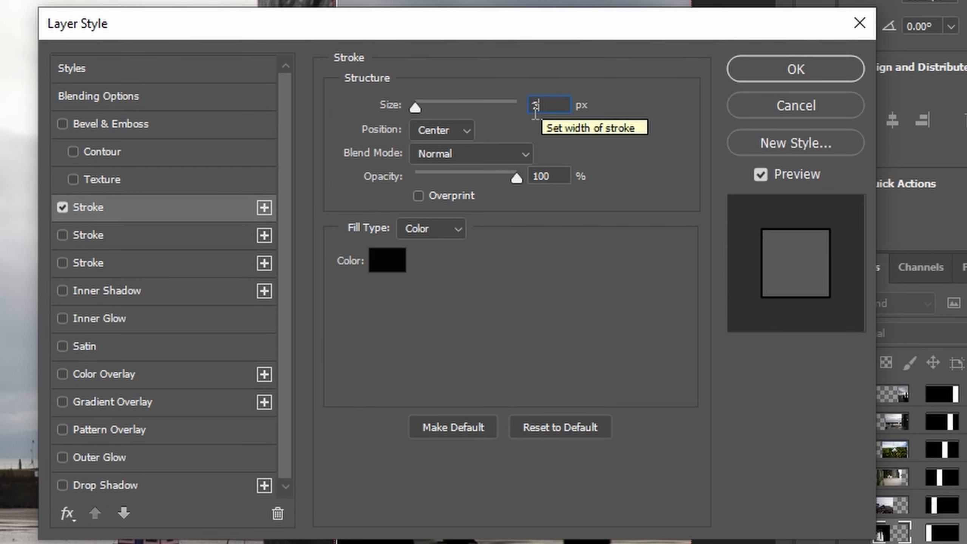
click(387, 263)
mouse_move(452, 327)
mouse_down()
mouse_move(438, 317)
mouse_move(323, 57)
mouse_up()
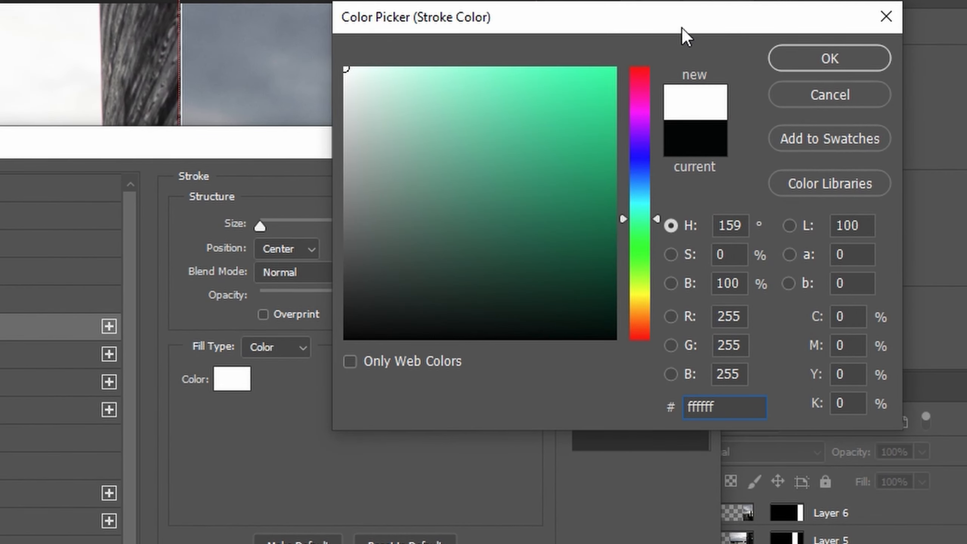
click(843, 51)
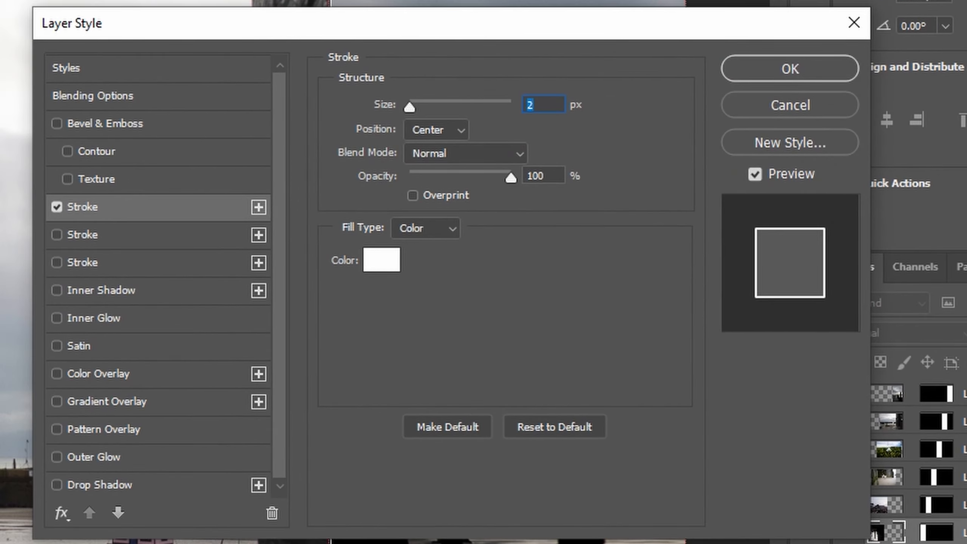
click(823, 71)
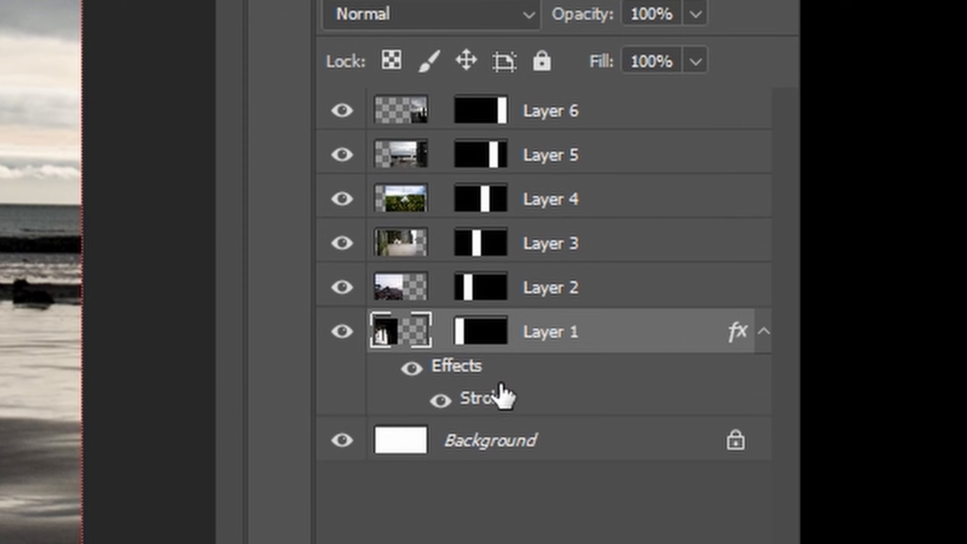
Copy the layer style of Layer 1 and paste it onto Layers 2 through 6.
right_click(503, 389)
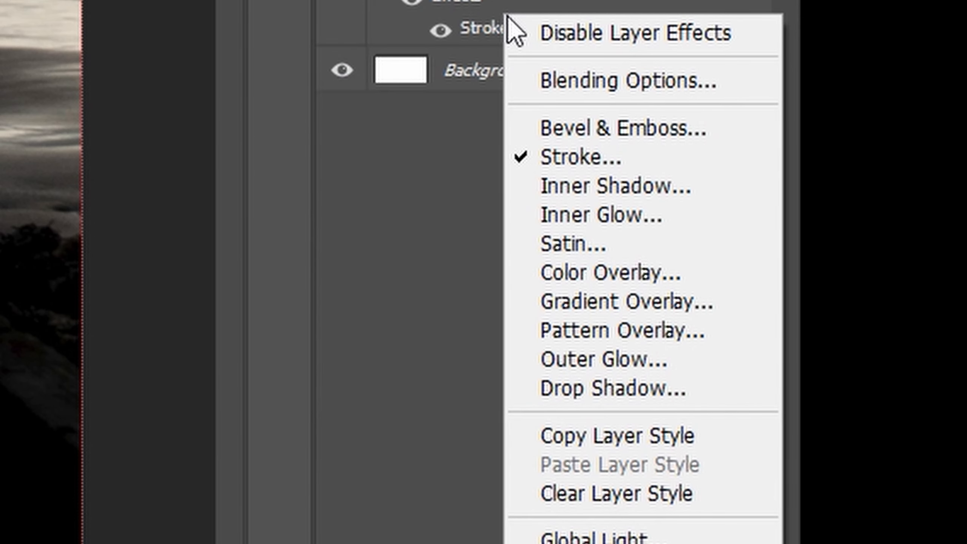
click(583, 436)
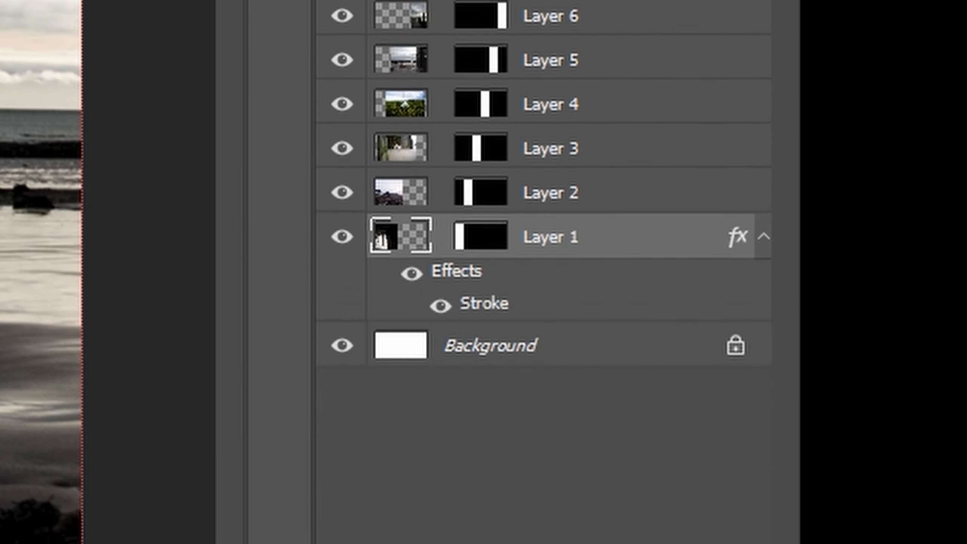
click(631, 367)
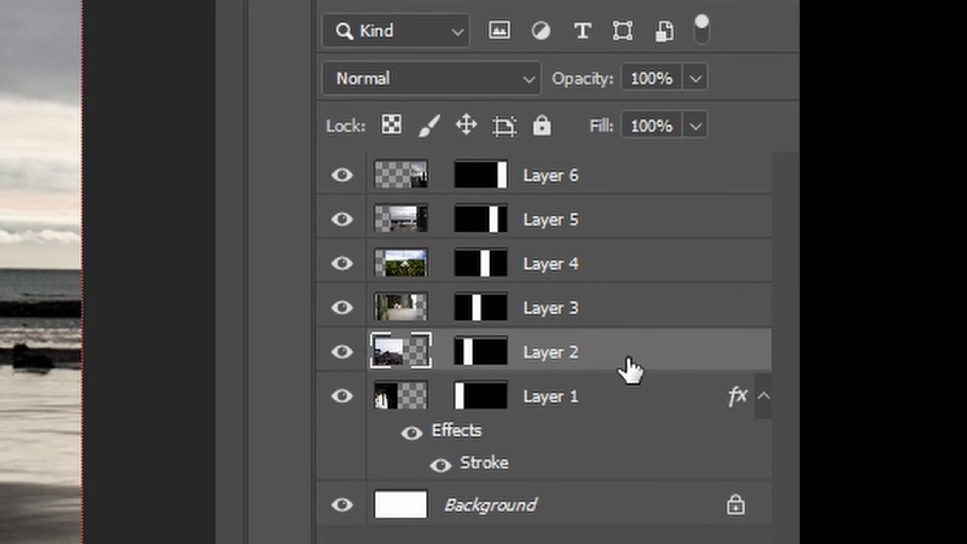
shift+click(623, 187)
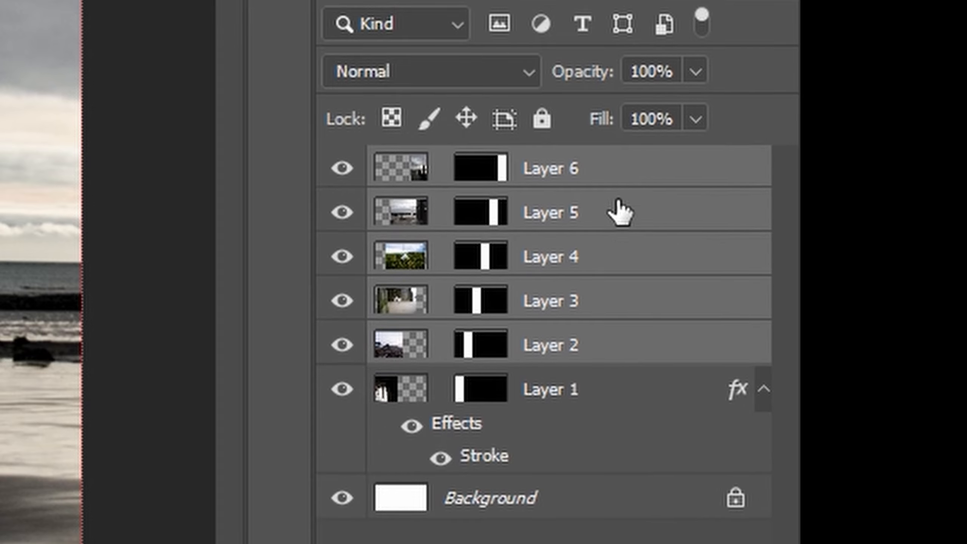
right_click(621, 221)
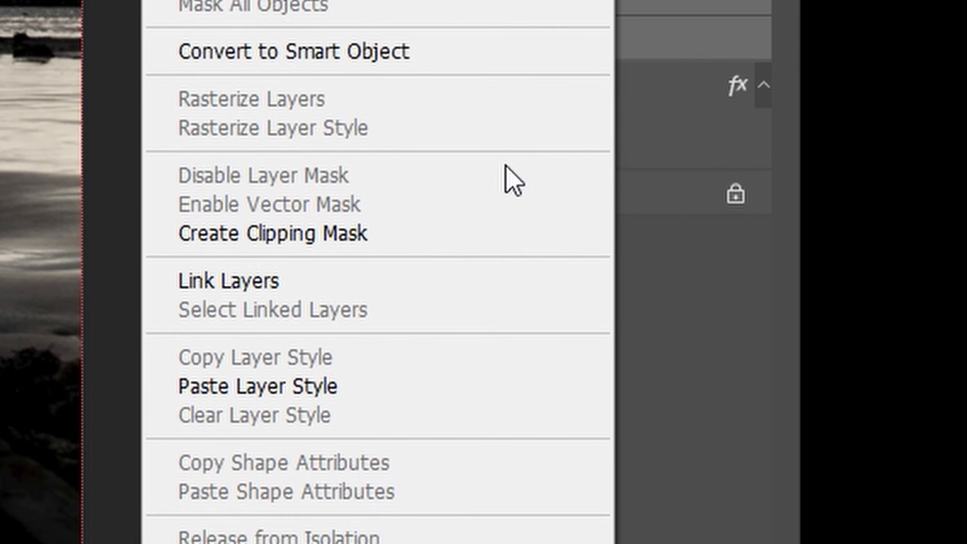
click(405, 387)
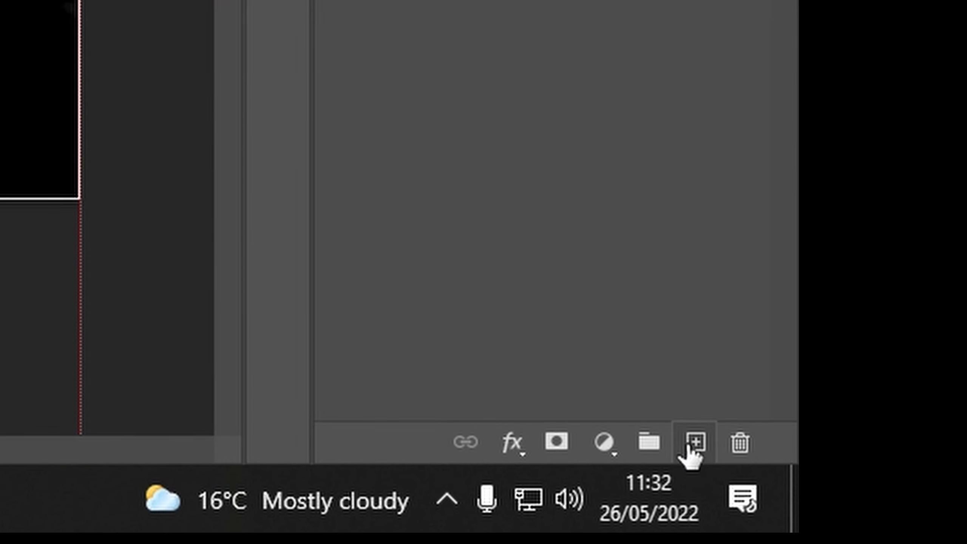
Add a new layer above Layer 6 and fill it with black.
click(691, 445)
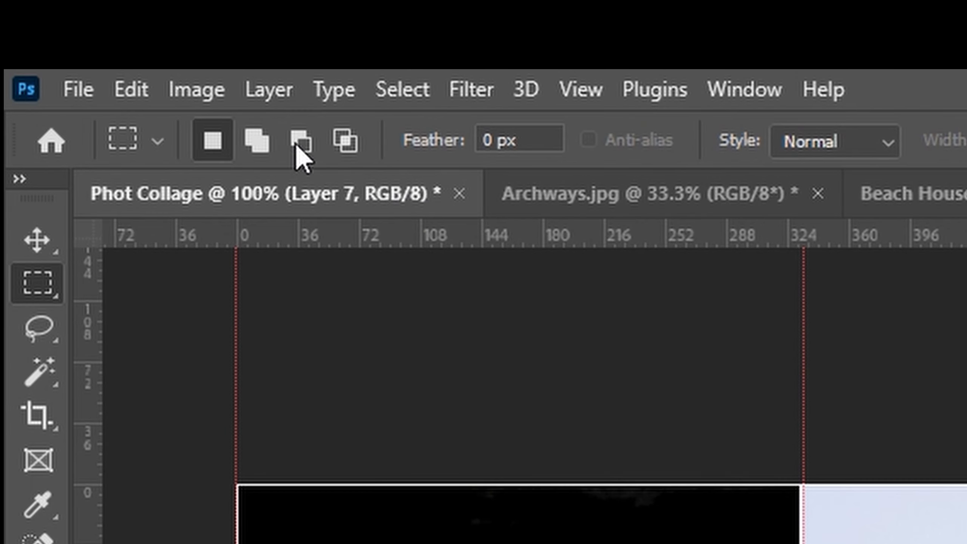
click(28, 5)
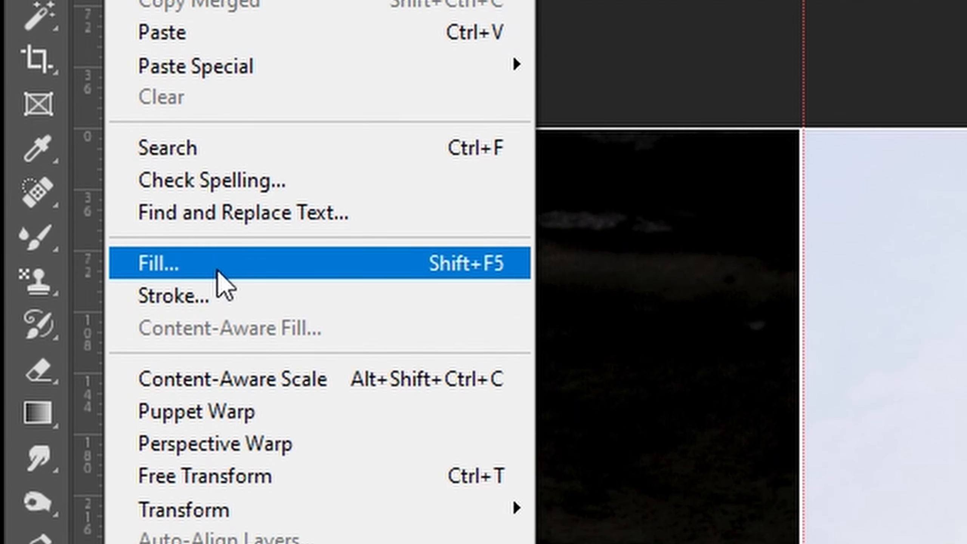
click(216, 413)
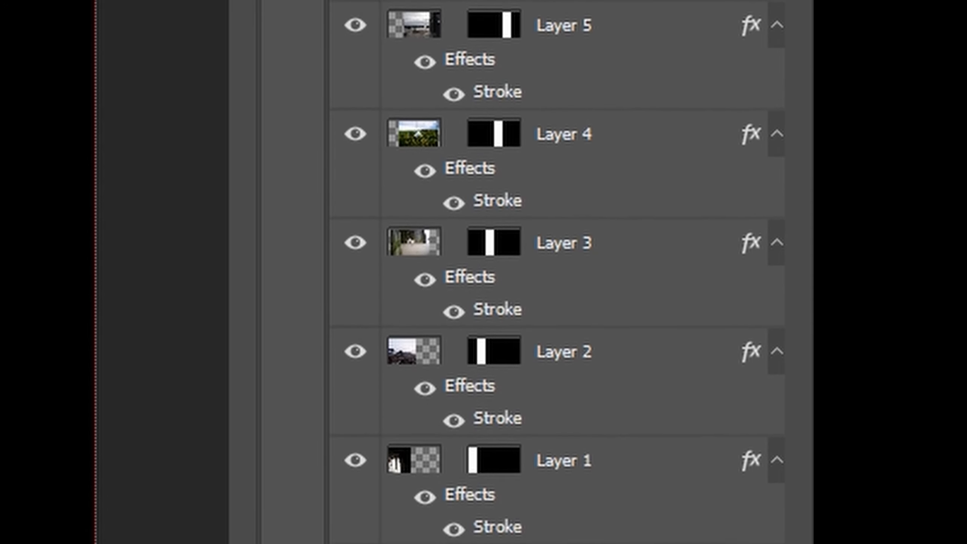
Paste the copied layer style onto the black Layer 7 and set its stroke position to Inside.
right_click(607, 1)
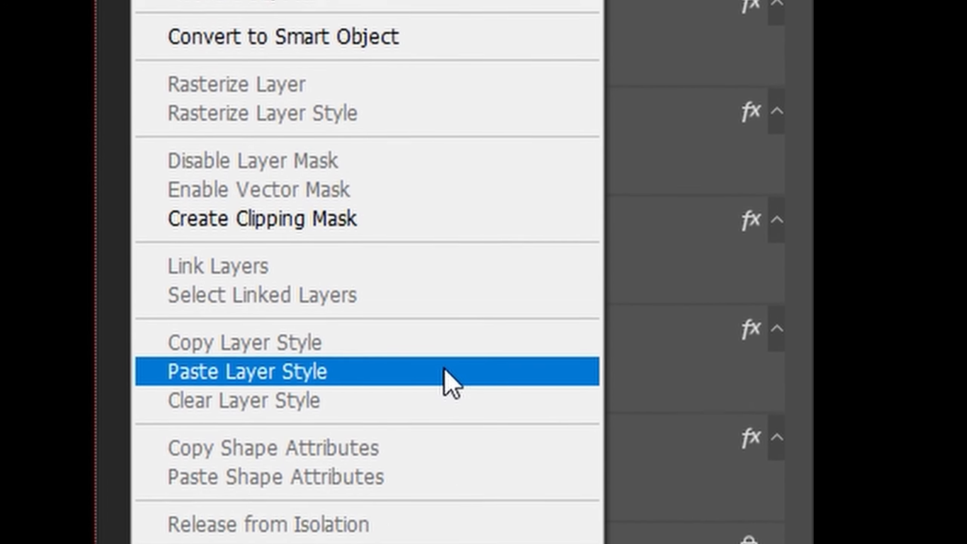
click(445, 300)
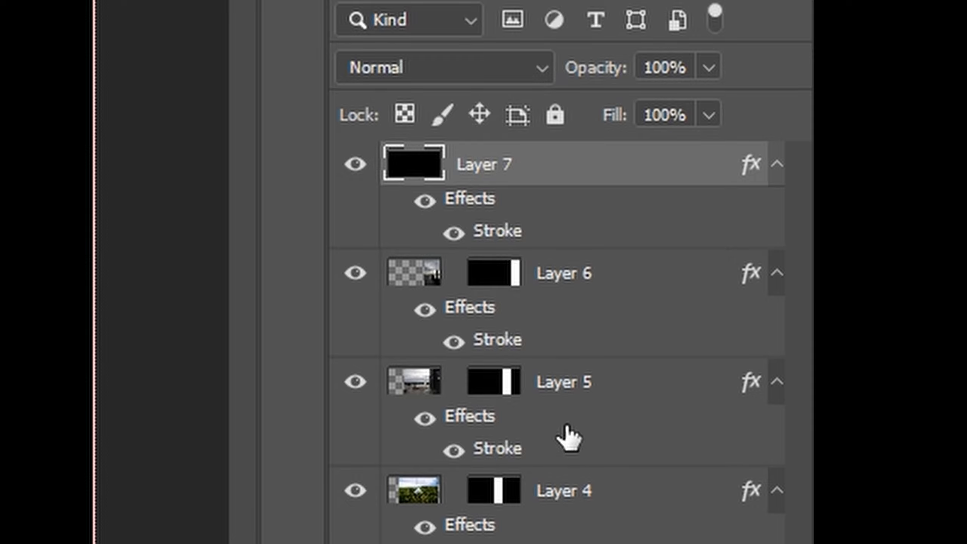
double_click(495, 204)
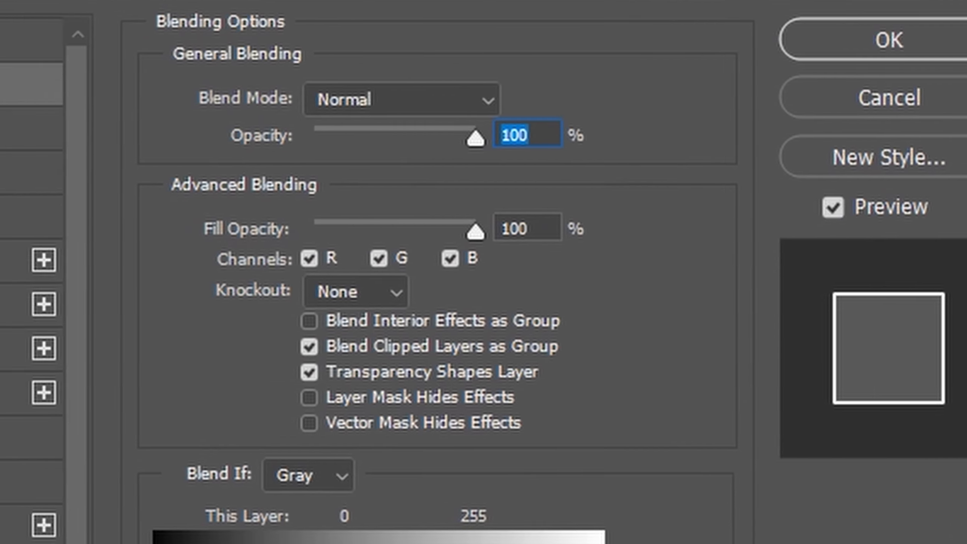
click(15, 272)
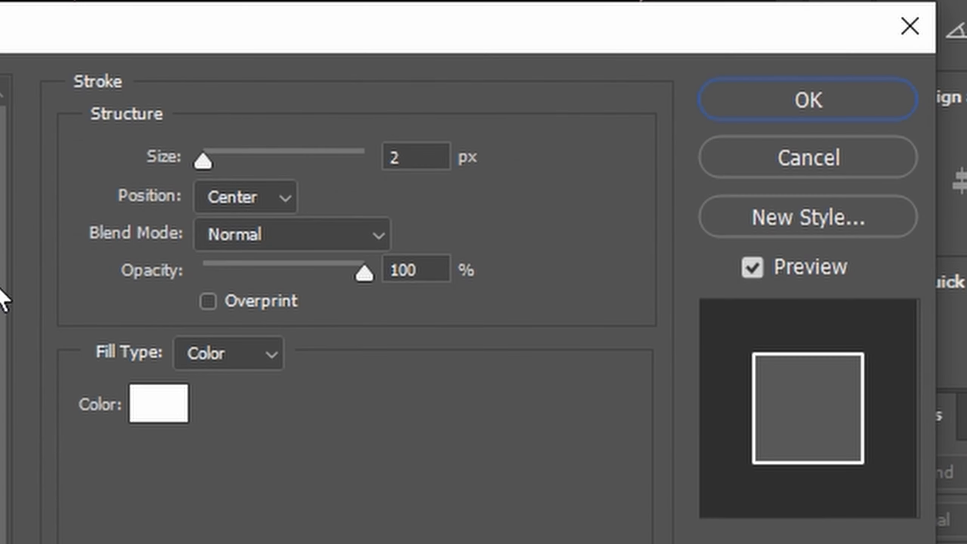
click(279, 198)
click(280, 250)
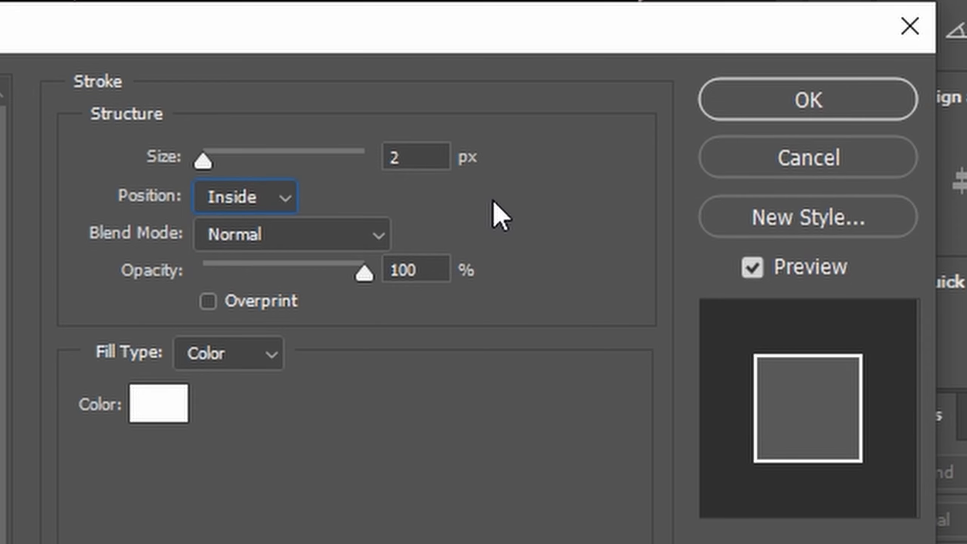
click(824, 107)
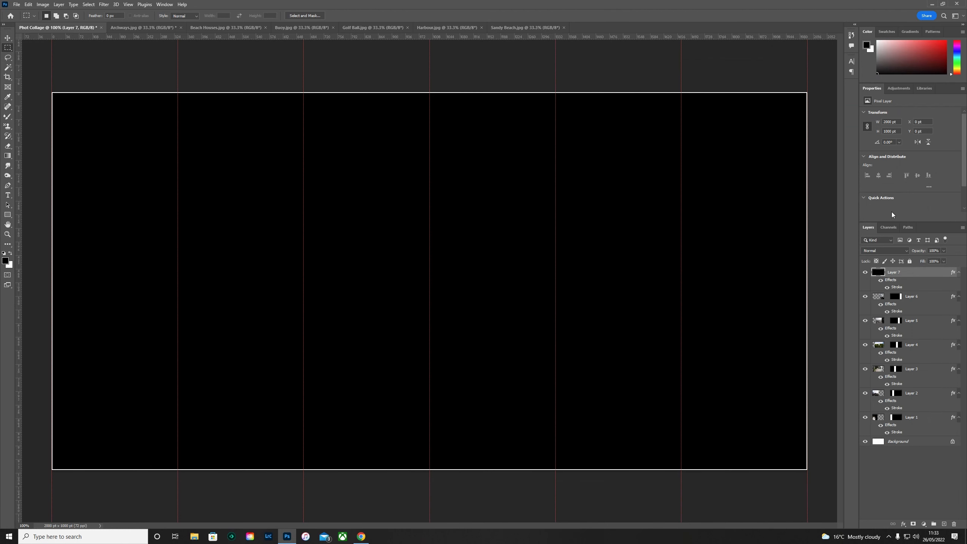
Lower the fill of Layer 7 to about 2%.
click(944, 262)
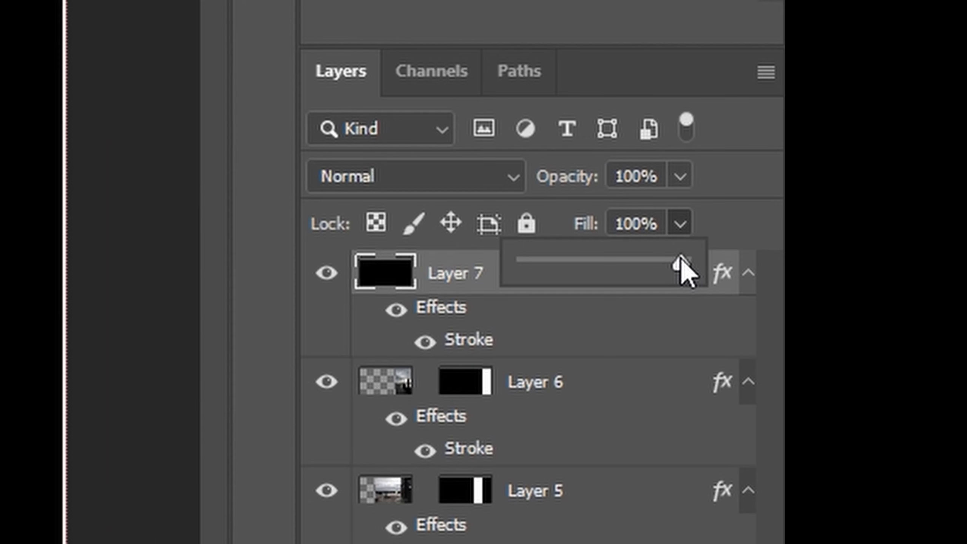
drag(944, 271, 910, 275)
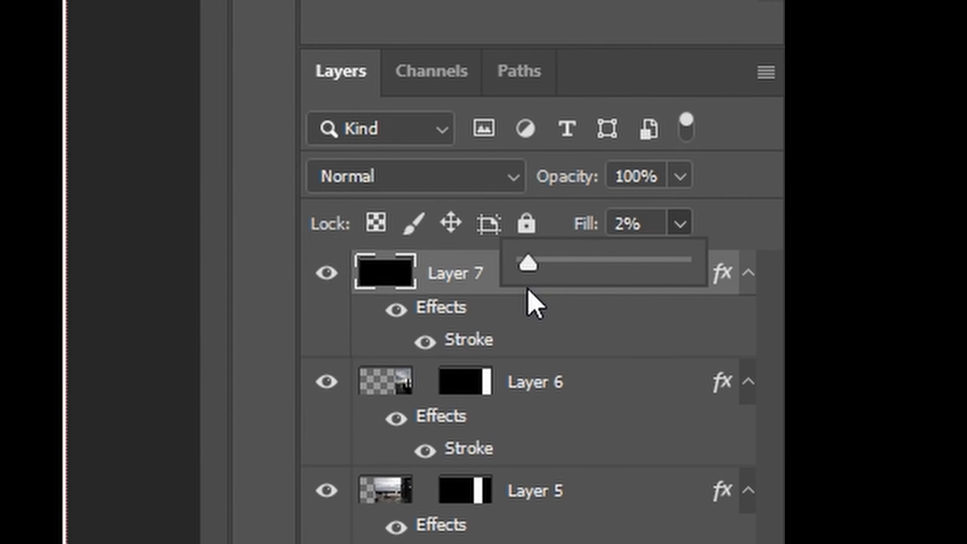
Lower the fill of Layer 7 slightly further, below 2%.
drag(529, 289, 522, 291)
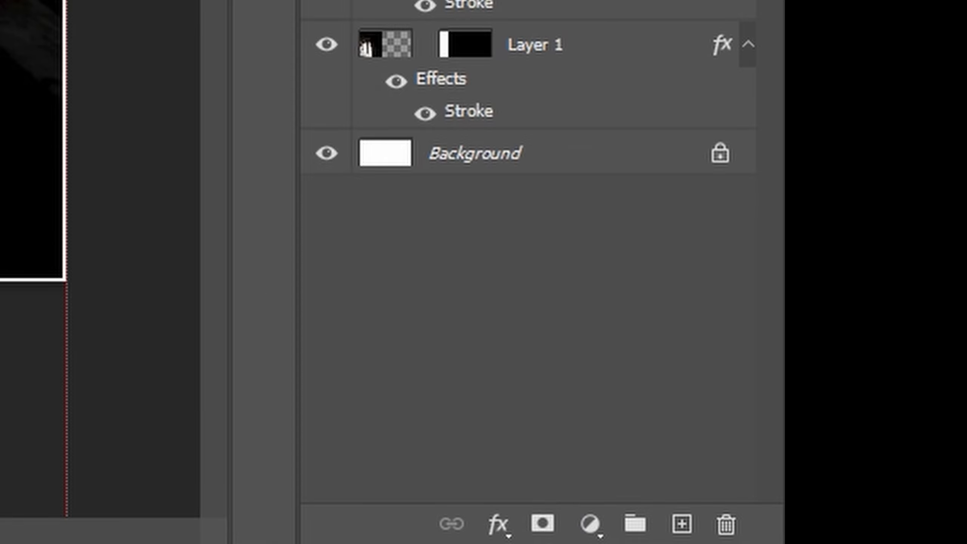
Add a Solid Color fill layer above Layer 7 in orange, with hue 37°, saturation 99% and brightness 97%.
click(589, 524)
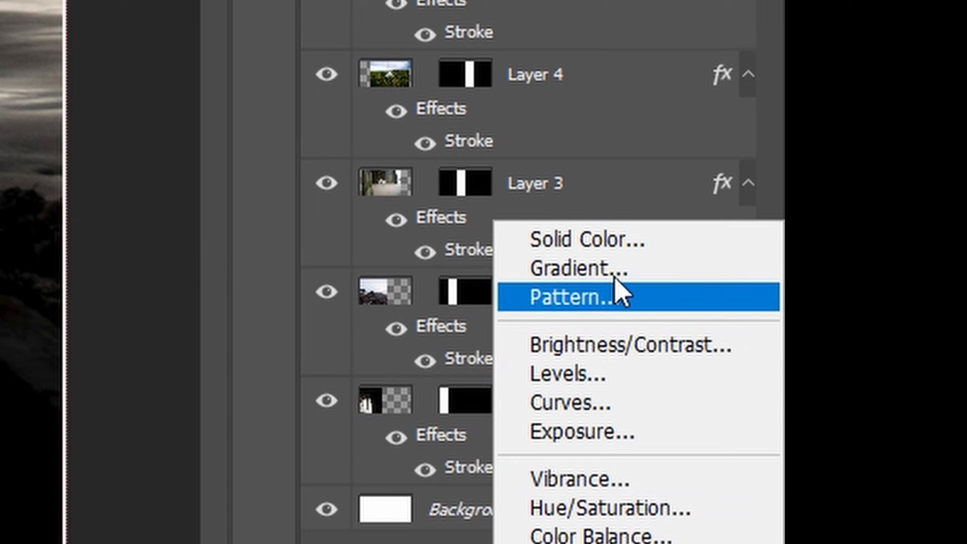
click(628, 240)
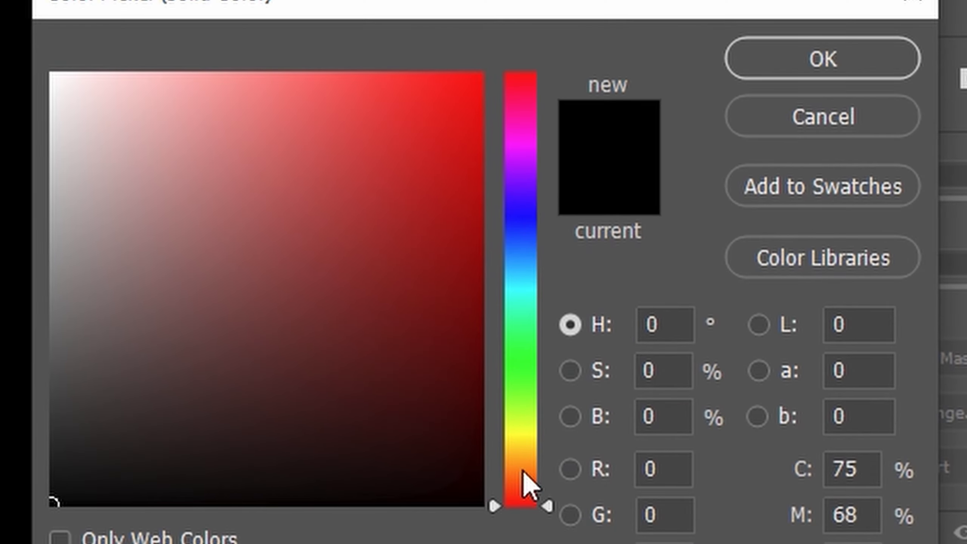
click(528, 449)
drag(546, 446, 525, 466)
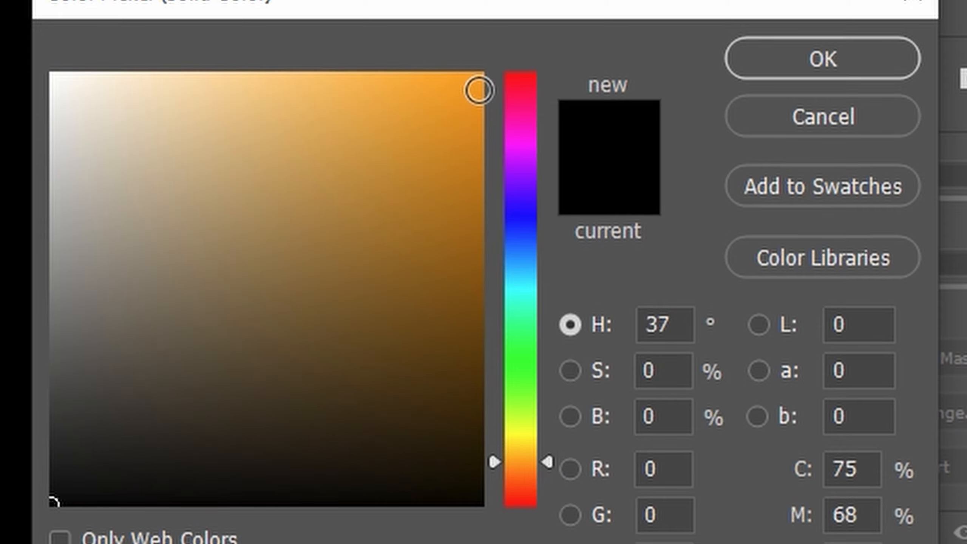
click(476, 84)
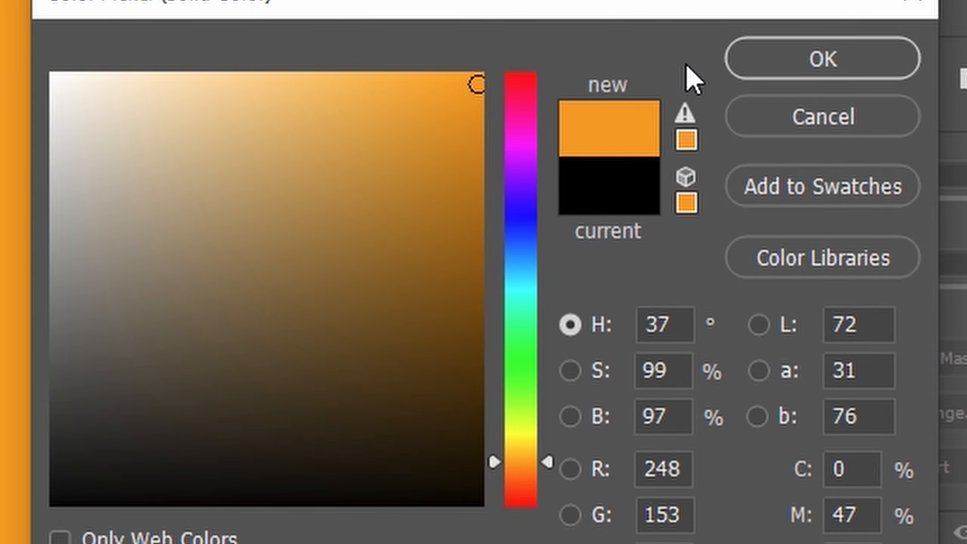
click(816, 53)
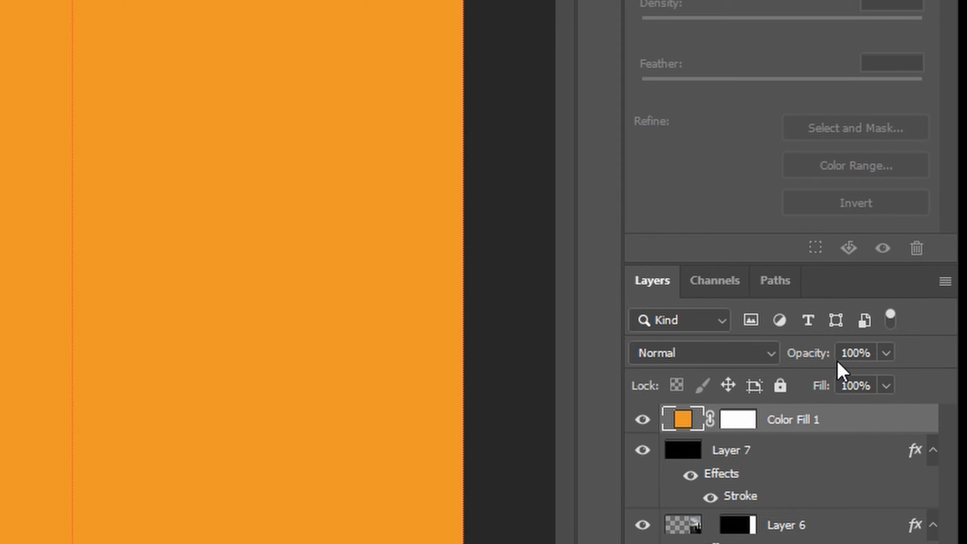
Set the orange fill layer's blend mode to Color and lower its opacity to about 39%.
click(766, 354)
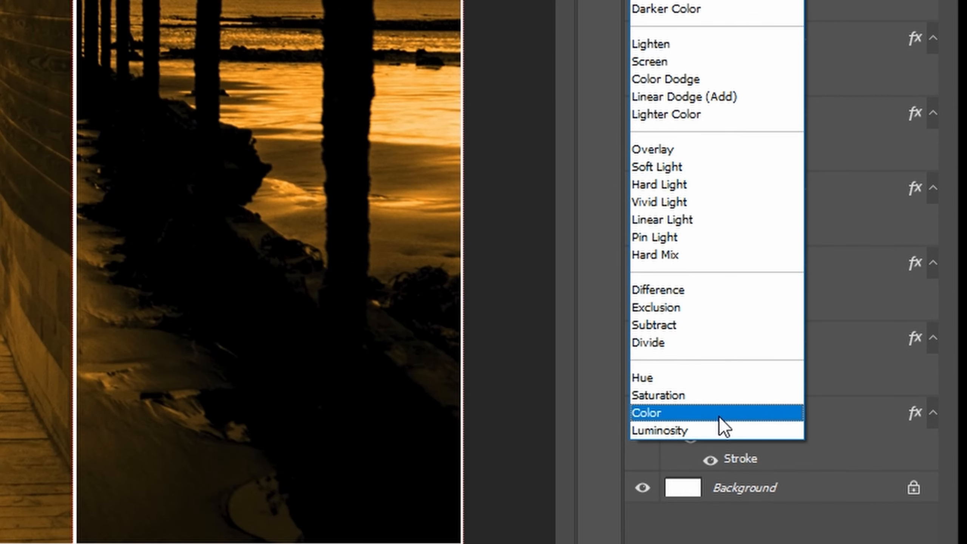
click(719, 417)
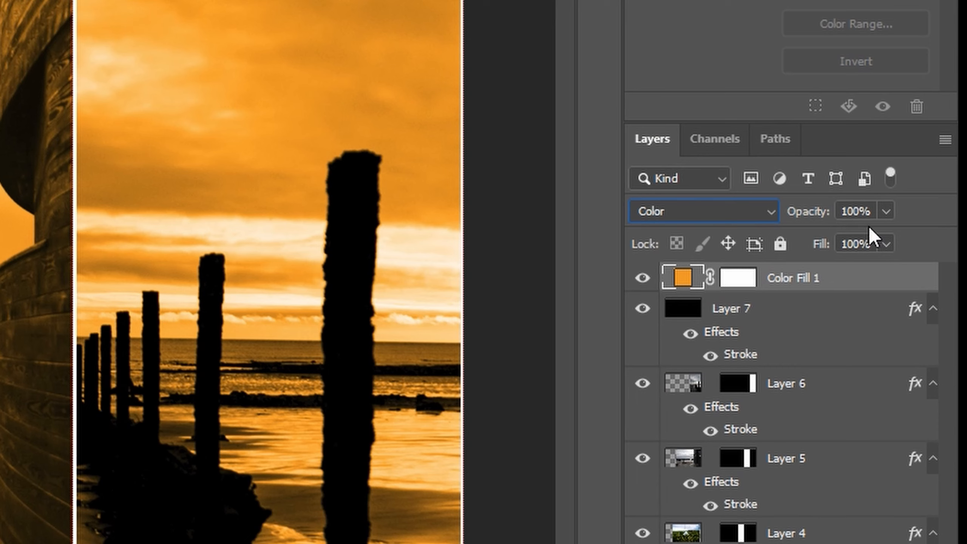
click(884, 211)
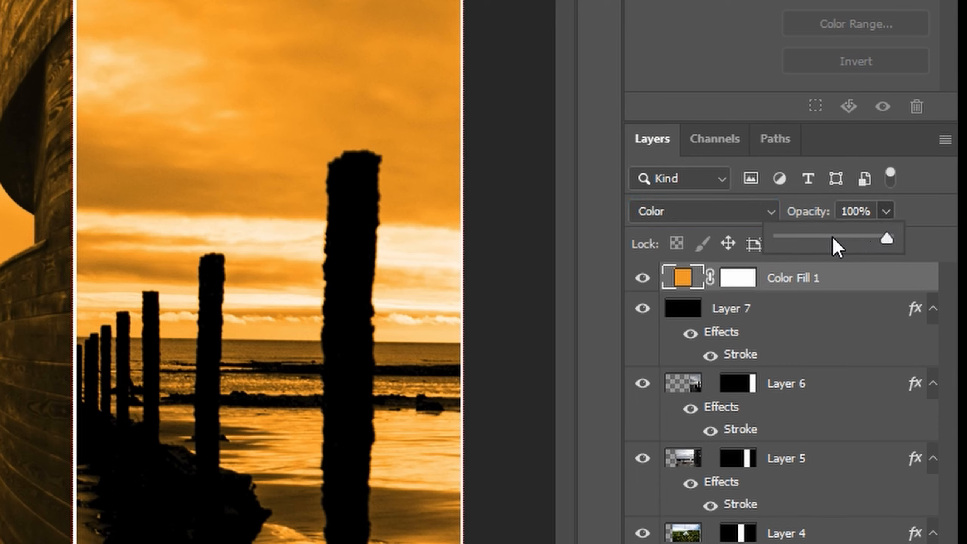
click(818, 236)
mouse_move(814, 239)
mouse_down()
mouse_move(788, 252)
mouse_move(820, 248)
mouse_up()
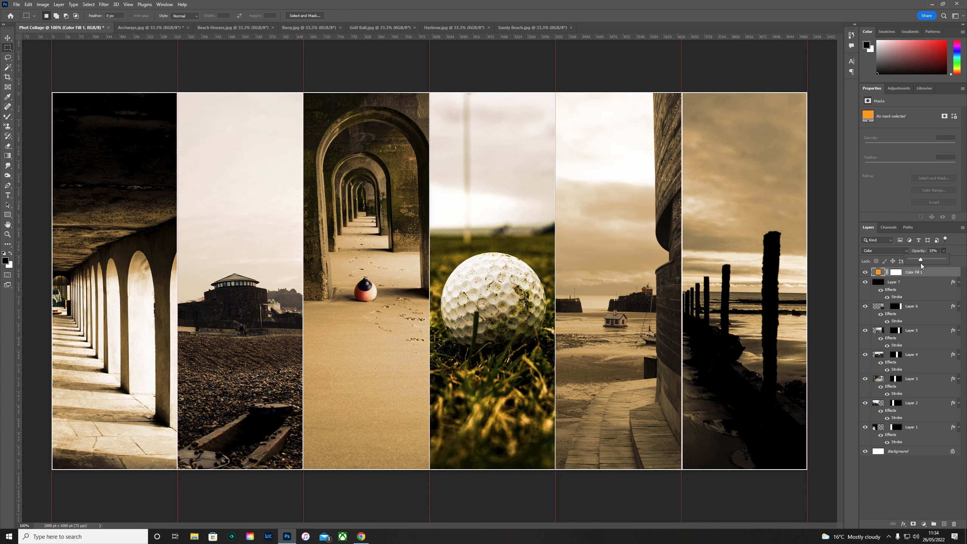